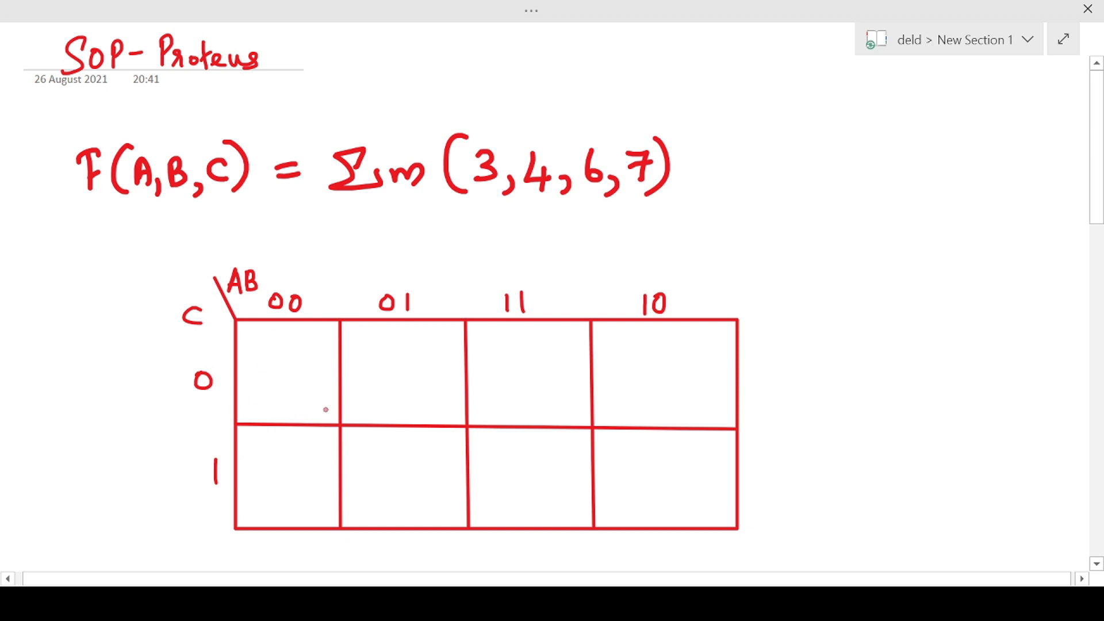
Number the Karnaugh map cells 0 to 7 with each cell's minterm in its lower corner
{"action": "left_click_drag", "start_coordinate": [323, 408], "coordinate": [322, 409]}
{"action": "left_click_drag", "start_coordinate": [327, 510], "coordinate": [326, 526]}
{"action": "left_click_drag", "start_coordinate": [442, 405], "coordinate": [460, 419]}
{"action": "left_click_drag", "start_coordinate": [437, 505], "coordinate": [444, 520]}
{"action": "left_click_drag", "start_coordinate": [716, 410], "coordinate": [723, 423]}
{"action": "mouse_move", "coordinate": [705, 510]}
{"action": "left_mouse_down"}
{"action": "mouse_move", "coordinate": [700, 524]}
{"action": "mouse_move", "coordinate": [703, 508]}
{"action": "left_mouse_up"}
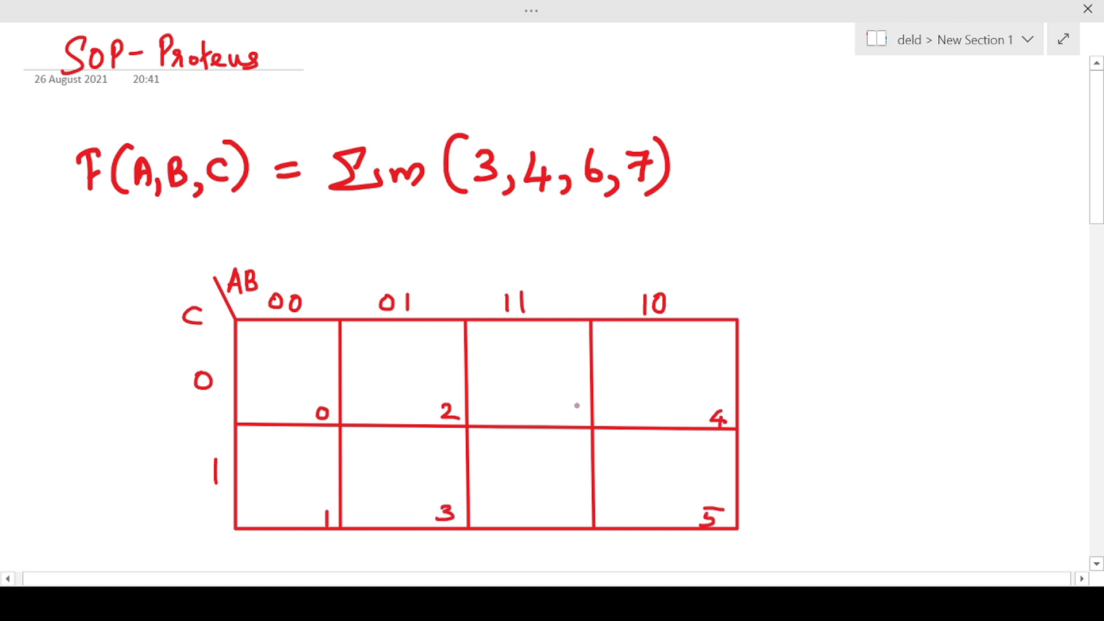
{"action": "left_click_drag", "start_coordinate": [573, 401], "coordinate": [569, 412]}
{"action": "mouse_move", "coordinate": [571, 510]}
{"action": "left_mouse_down"}
{"action": "mouse_move", "coordinate": [573, 524]}
{"action": "mouse_move", "coordinate": [584, 515]}
{"action": "left_mouse_up"}
Write a 1 in Karnaugh map cells 3, 4, 6 and 7
{"action": "left_click_drag", "start_coordinate": [403, 465], "coordinate": [403, 507]}
{"action": "left_click_drag", "start_coordinate": [694, 364], "coordinate": [691, 410]}
{"action": "left_click_drag", "start_coordinate": [527, 370], "coordinate": [526, 412]}
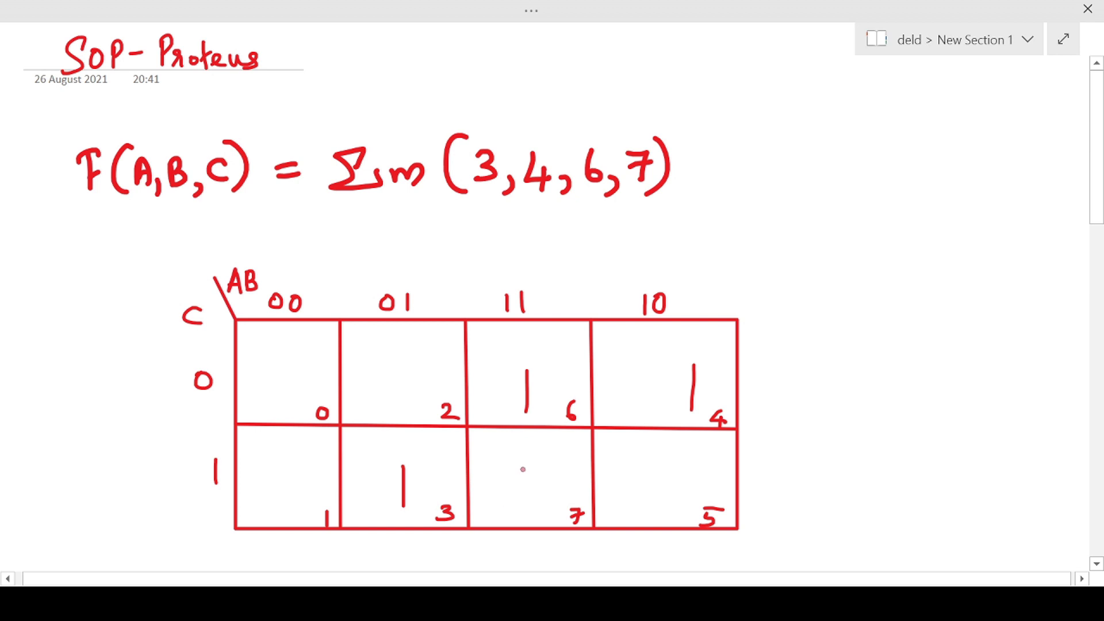
{"action": "left_click_drag", "start_coordinate": [523, 469], "coordinate": [524, 516]}
Circle the pairs of 1s in cells 6 and 4 and in cells 3 and 7, with an arrow leading out of the 6-4 group
{"action": "left_click_drag", "start_coordinate": [572, 333], "coordinate": [549, 338]}
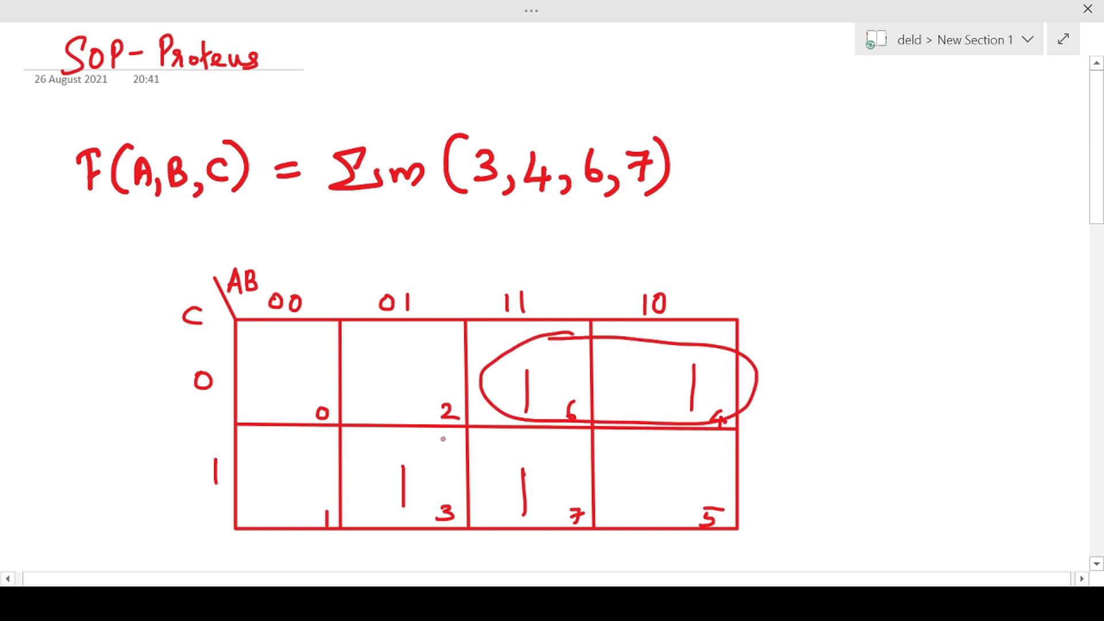
{"action": "left_click_drag", "start_coordinate": [391, 442], "coordinate": [352, 454]}
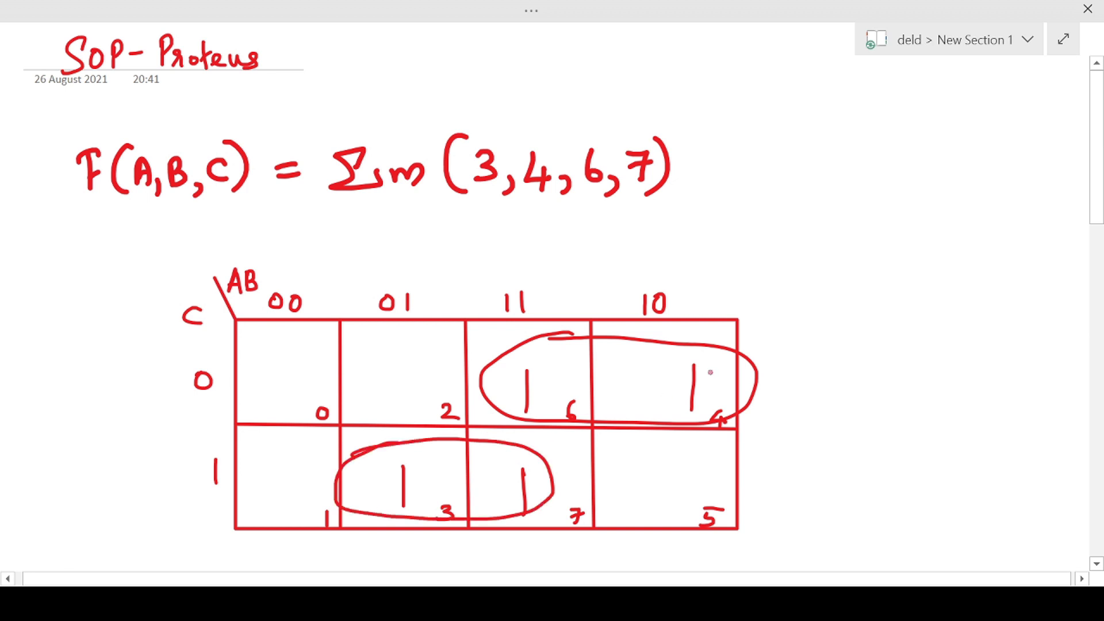
{"action": "left_click_drag", "start_coordinate": [756, 361], "coordinate": [803, 367]}
{"action": "left_click_drag", "start_coordinate": [809, 340], "coordinate": [828, 348]}
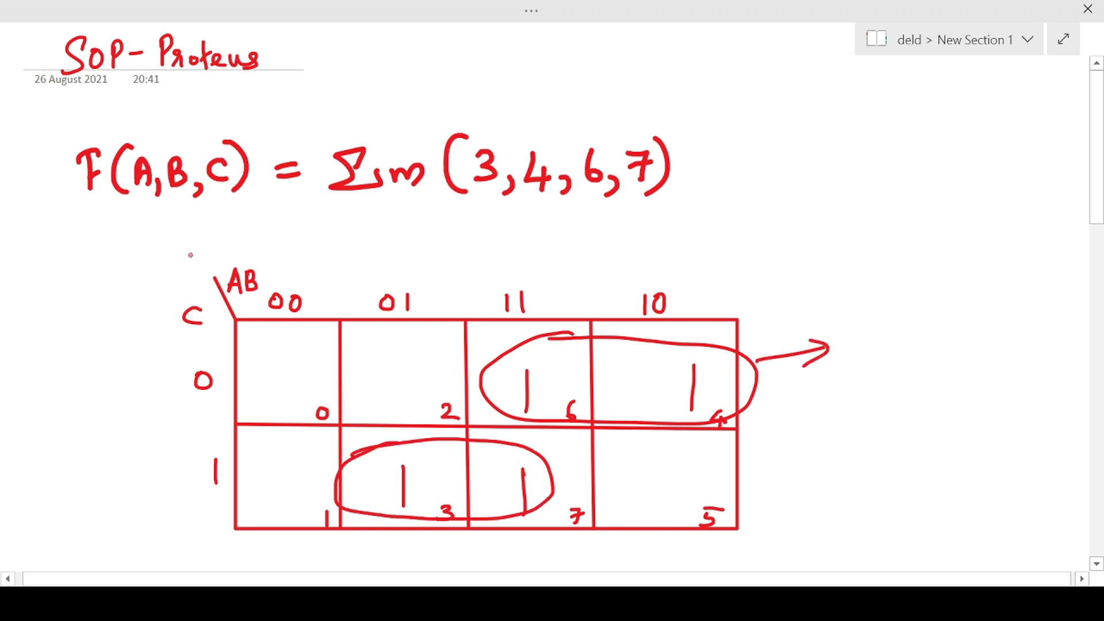
Label the map columns A̅B̅, A̅B, AB and AB̅, and the rows C̅ and C
{"action": "left_click_drag", "start_coordinate": [275, 285], "coordinate": [286, 285]}
{"action": "mouse_move", "coordinate": [271, 260]}
{"action": "left_mouse_down"}
{"action": "mouse_move", "coordinate": [282, 259]}
{"action": "mouse_move", "coordinate": [289, 286]}
{"action": "left_mouse_up"}
{"action": "left_click_drag", "start_coordinate": [288, 259], "coordinate": [299, 258]}
{"action": "mouse_move", "coordinate": [383, 292]}
{"action": "left_mouse_down"}
{"action": "mouse_move", "coordinate": [397, 292]}
{"action": "mouse_move", "coordinate": [397, 263]}
{"action": "mouse_move", "coordinate": [403, 291]}
{"action": "left_mouse_up"}
{"action": "left_click_drag", "start_coordinate": [501, 289], "coordinate": [516, 287]}
{"action": "left_click_drag", "start_coordinate": [503, 279], "coordinate": [513, 279]}
{"action": "left_click_drag", "start_coordinate": [522, 269], "coordinate": [523, 285]}
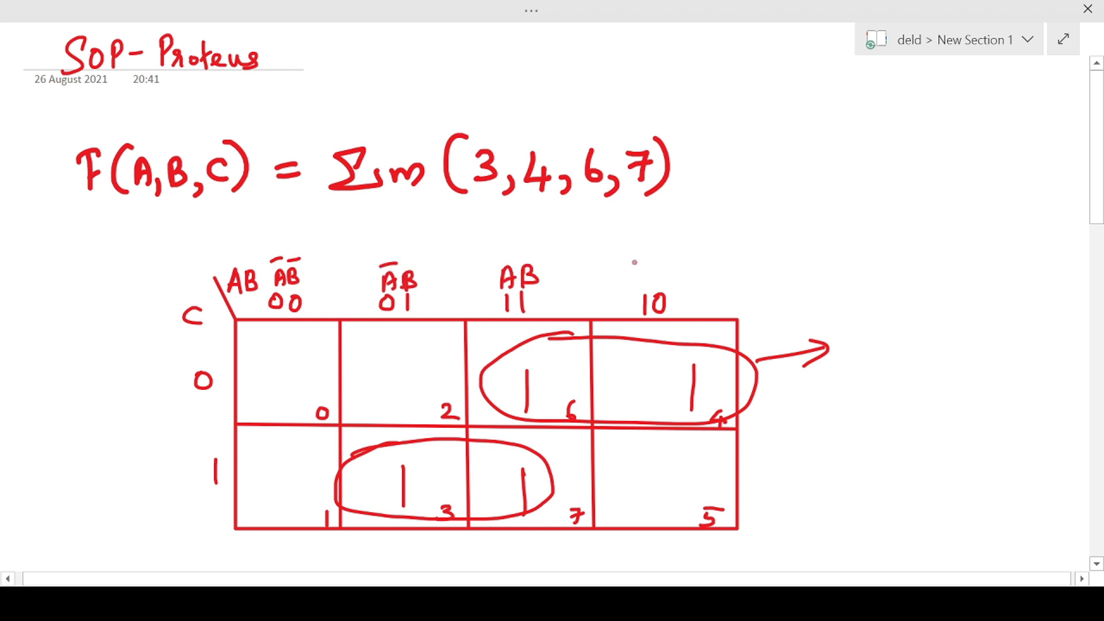
{"action": "left_click_drag", "start_coordinate": [633, 283], "coordinate": [647, 283]}
{"action": "mouse_move", "coordinate": [654, 263]}
{"action": "left_mouse_down"}
{"action": "mouse_move", "coordinate": [655, 283]}
{"action": "mouse_move", "coordinate": [673, 256]}
{"action": "left_mouse_up"}
{"action": "left_click_drag", "start_coordinate": [172, 378], "coordinate": [172, 389]}
{"action": "left_click_drag", "start_coordinate": [154, 371], "coordinate": [167, 369]}
{"action": "left_click_drag", "start_coordinate": [174, 477], "coordinate": [175, 490]}
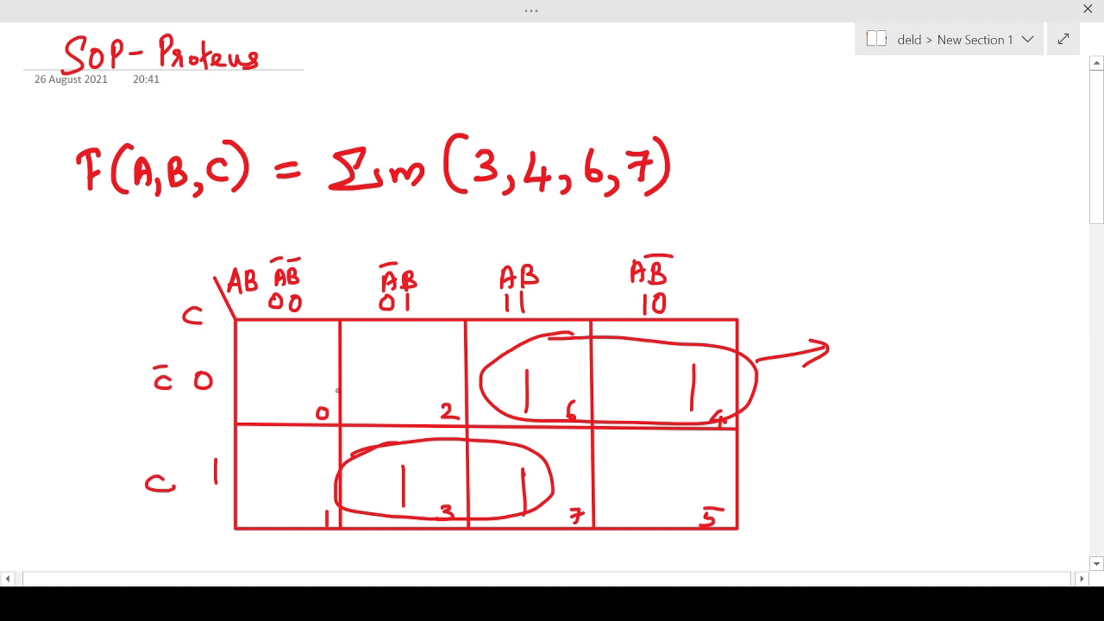
Write AC̅ as the term for the 6-4 group, and draw an arrow from the 3-7 group to its term BC
{"action": "left_click_drag", "start_coordinate": [855, 358], "coordinate": [873, 356]}
{"action": "left_click_drag", "start_coordinate": [857, 346], "coordinate": [895, 352]}
{"action": "left_click_drag", "start_coordinate": [875, 325], "coordinate": [893, 323]}
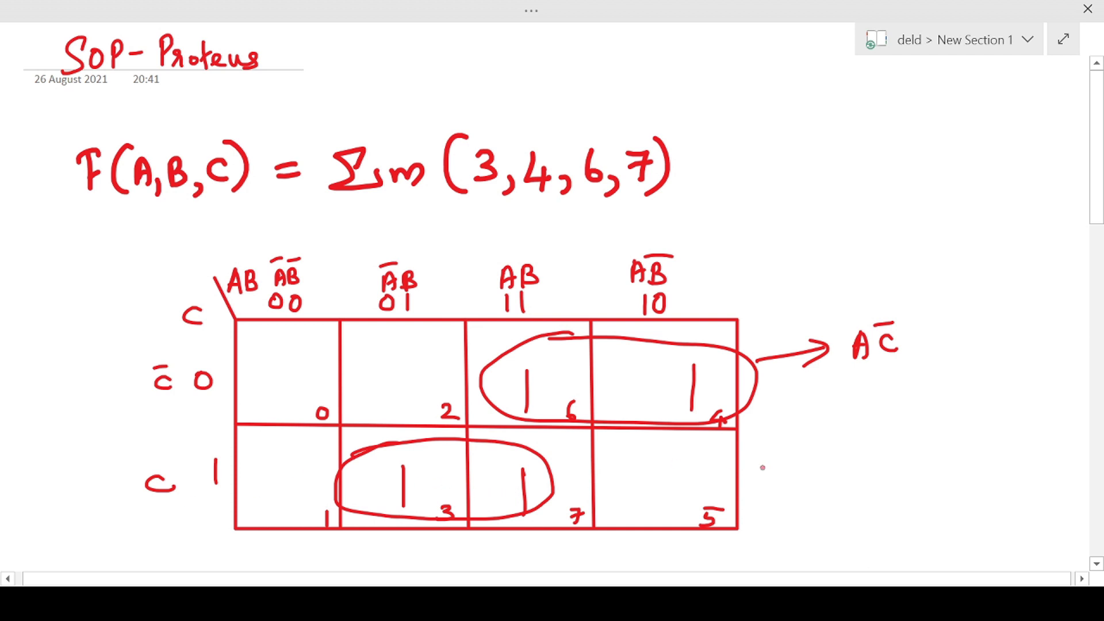
{"action": "mouse_move", "coordinate": [551, 498]}
{"action": "left_mouse_down"}
{"action": "mouse_move", "coordinate": [832, 528]}
{"action": "mouse_move", "coordinate": [809, 541]}
{"action": "left_mouse_up"}
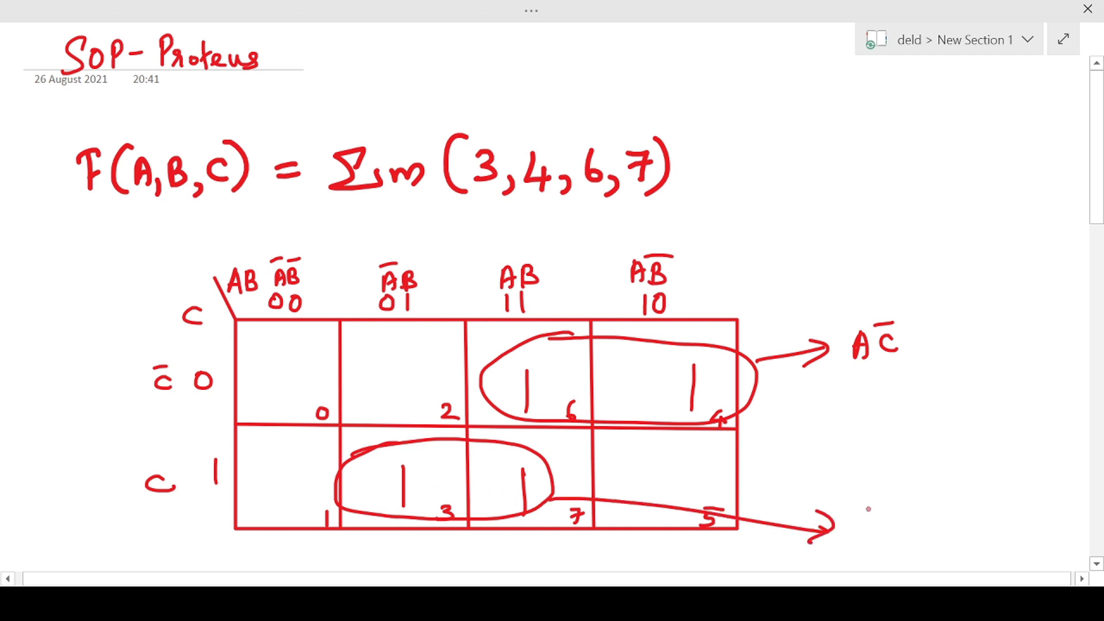
{"action": "mouse_move", "coordinate": [866, 506]}
{"action": "left_mouse_down"}
{"action": "mouse_move", "coordinate": [874, 527]}
{"action": "mouse_move", "coordinate": [922, 524]}
{"action": "left_mouse_up"}
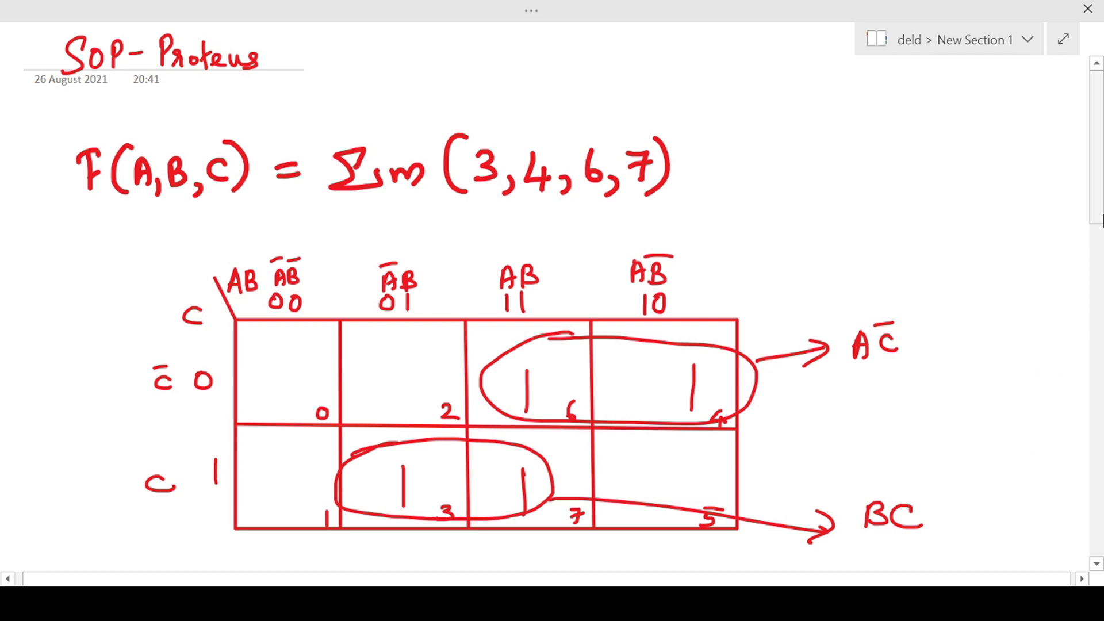
Write the simplified expression F = AC̅ + BC below the two group terms, beside the truth table
{"action": "scroll", "coordinate": [1099, 281], "scroll_direction": "down", "scroll_amount": 4}
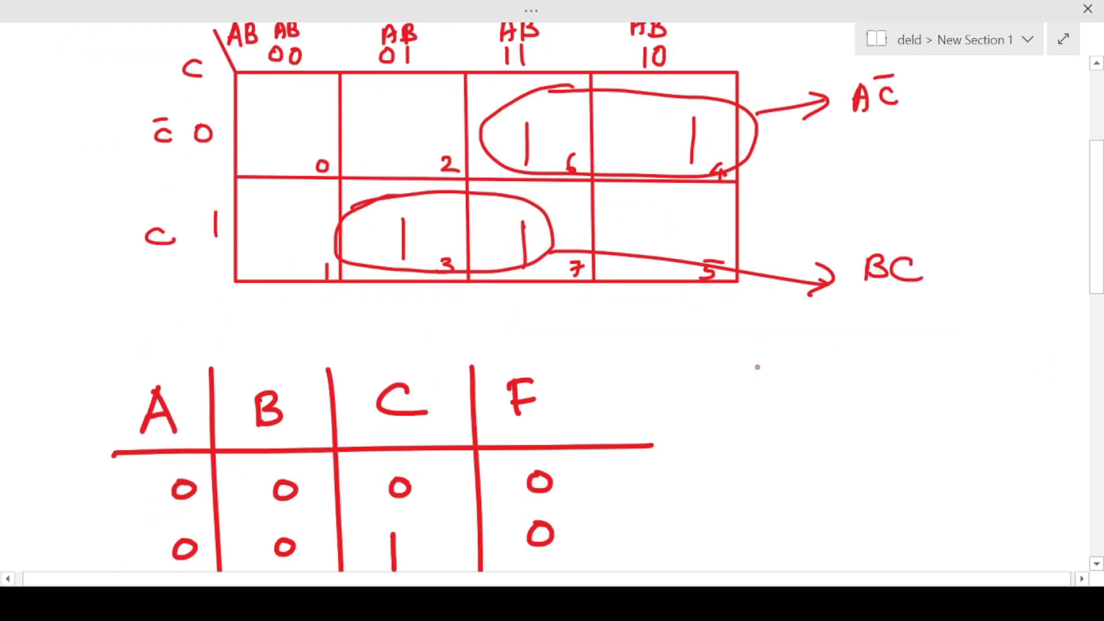
{"action": "left_click_drag", "start_coordinate": [757, 367], "coordinate": [774, 339]}
{"action": "left_click_drag", "start_coordinate": [759, 354], "coordinate": [801, 355]}
{"action": "mouse_move", "coordinate": [782, 363]}
{"action": "left_mouse_down"}
{"action": "mouse_move", "coordinate": [830, 366]}
{"action": "mouse_move", "coordinate": [826, 358]}
{"action": "left_mouse_up"}
{"action": "mouse_move", "coordinate": [854, 348]}
{"action": "left_mouse_down"}
{"action": "mouse_move", "coordinate": [856, 360]}
{"action": "mouse_move", "coordinate": [857, 336]}
{"action": "mouse_move", "coordinate": [908, 356]}
{"action": "left_mouse_up"}
{"action": "mouse_move", "coordinate": [892, 346]}
{"action": "left_mouse_down"}
{"action": "mouse_move", "coordinate": [890, 368]}
{"action": "mouse_move", "coordinate": [920, 366]}
{"action": "left_mouse_up"}
{"action": "mouse_move", "coordinate": [920, 341]}
{"action": "left_mouse_down"}
{"action": "mouse_move", "coordinate": [921, 365]}
{"action": "mouse_move", "coordinate": [964, 360]}
{"action": "left_mouse_up"}
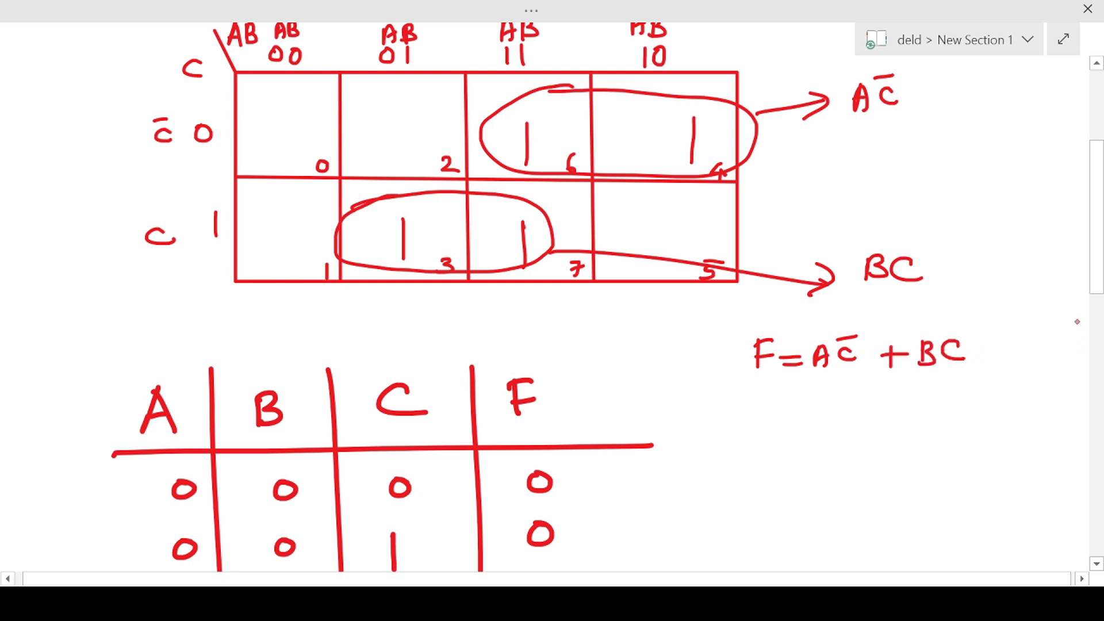
Write F = AC̅ + BC beside the "Realisation using basic gates" heading
{"action": "scroll", "coordinate": [1077, 321], "scroll_direction": "down", "scroll_amount": 3}
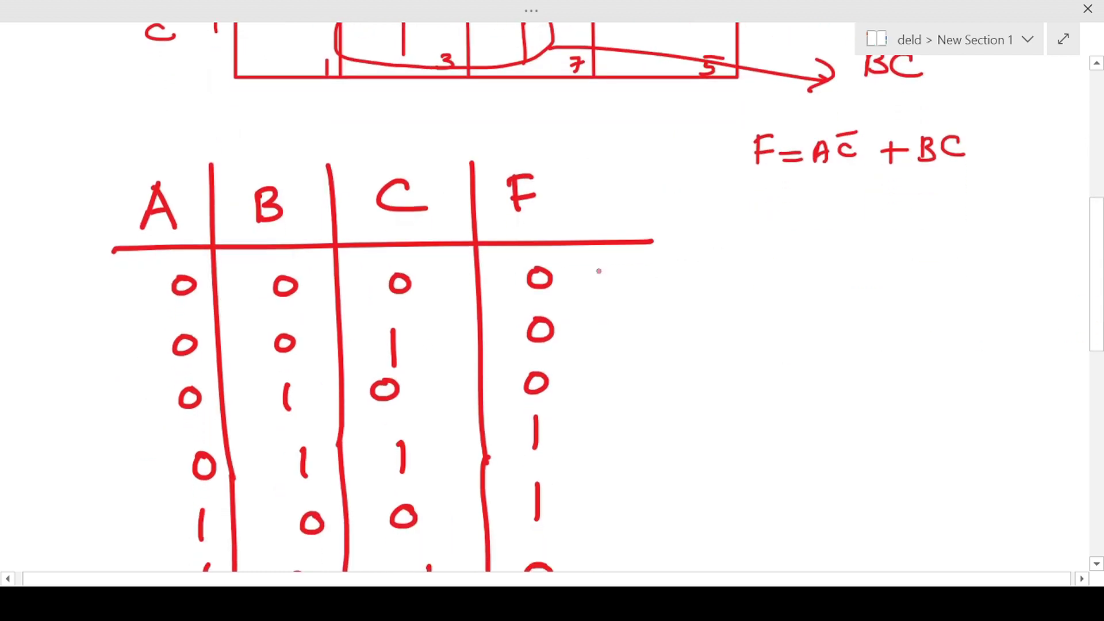
{"action": "left_click_drag", "start_coordinate": [1098, 278], "coordinate": [1070, 353]}
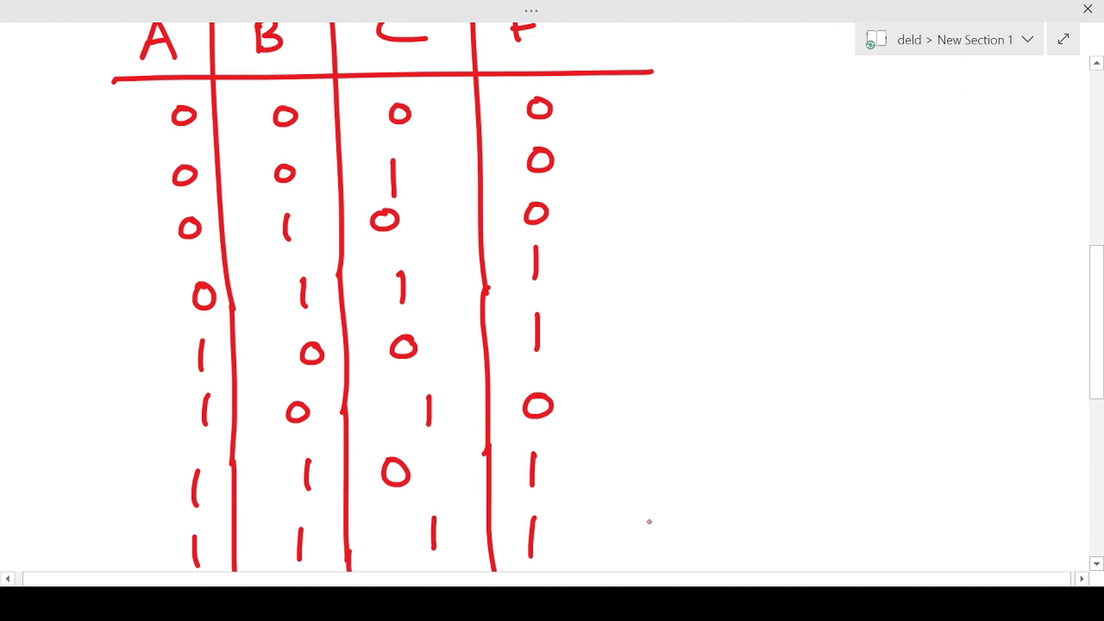
{"action": "left_click_drag", "start_coordinate": [1095, 377], "coordinate": [1077, 459]}
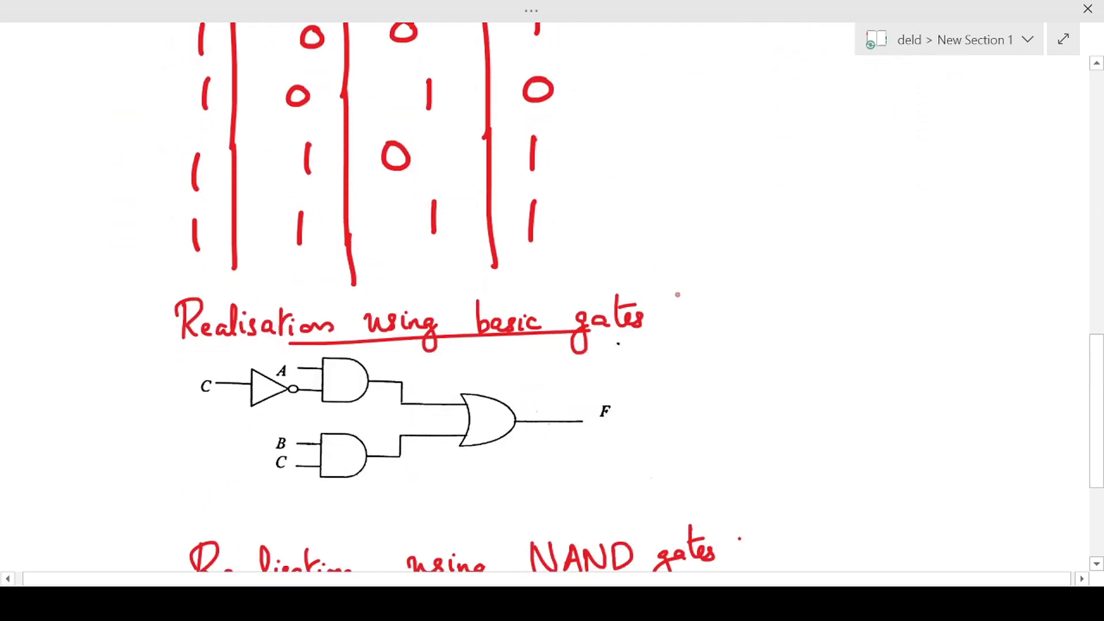
{"action": "mouse_move", "coordinate": [747, 320]}
{"action": "left_mouse_down"}
{"action": "mouse_move", "coordinate": [782, 345]}
{"action": "mouse_move", "coordinate": [827, 349]}
{"action": "mouse_move", "coordinate": [854, 346]}
{"action": "mouse_move", "coordinate": [858, 319]}
{"action": "left_mouse_up"}
{"action": "mouse_move", "coordinate": [863, 335]}
{"action": "left_mouse_down"}
{"action": "mouse_move", "coordinate": [886, 333]}
{"action": "mouse_move", "coordinate": [871, 351]}
{"action": "left_mouse_up"}
{"action": "left_click_drag", "start_coordinate": [893, 324], "coordinate": [891, 350]}
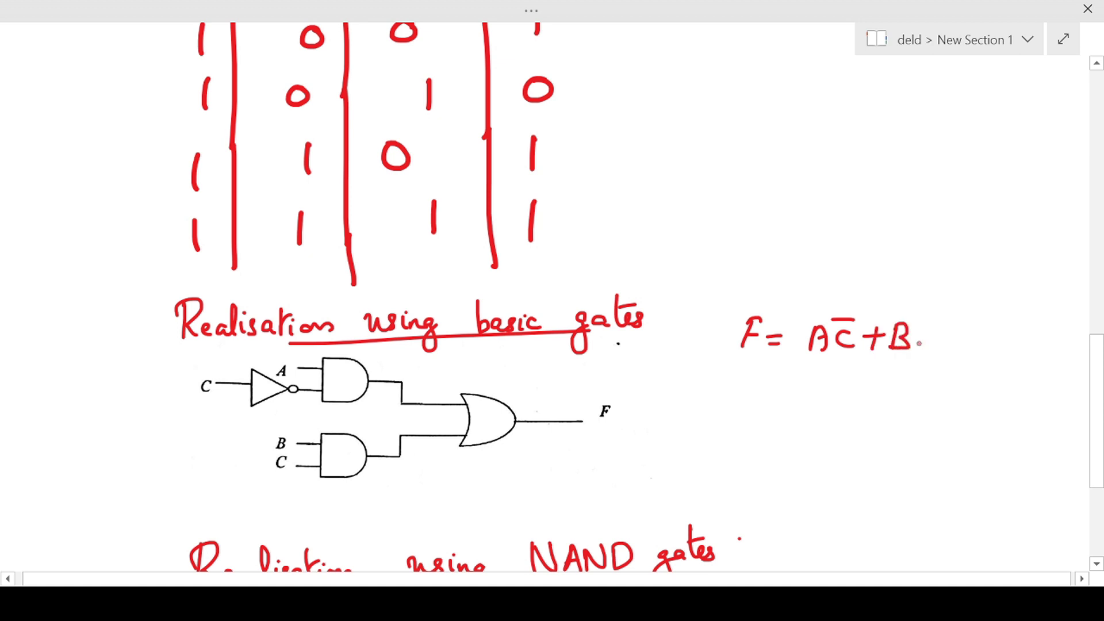
{"action": "left_click_drag", "start_coordinate": [941, 324], "coordinate": [942, 348]}
{"action": "left_click_drag", "start_coordinate": [1080, 451], "coordinate": [1088, 410]}
{"action": "scroll", "coordinate": [1095, 452], "scroll_direction": "down", "scroll_amount": 4}
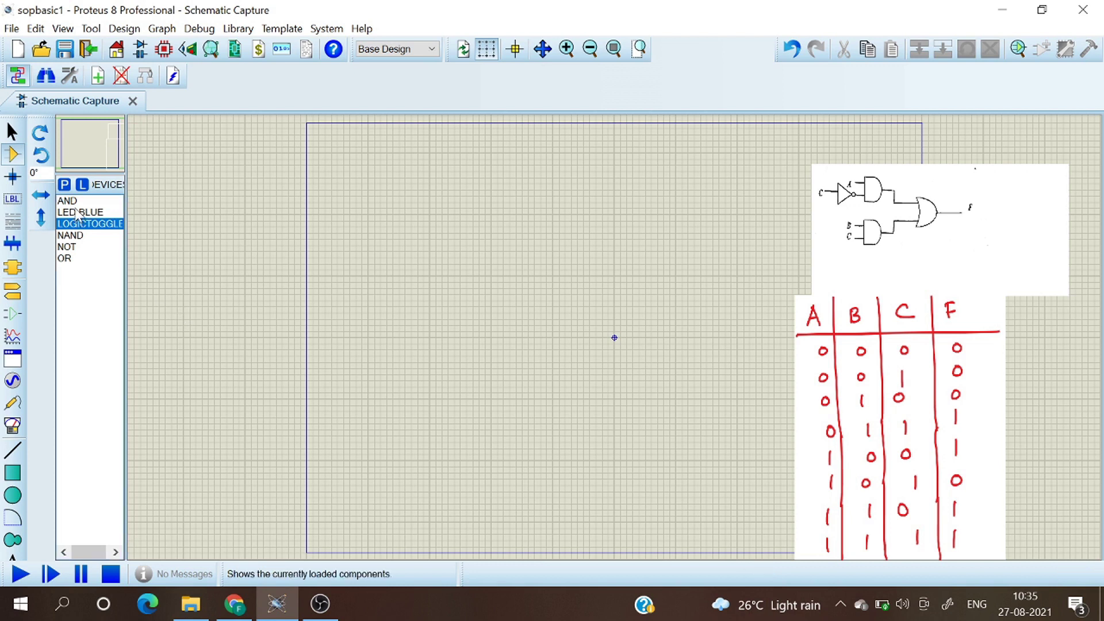
Search the device library for AND and pick the simple two-input AND gate from the ACTIVE library
{"action": "left_click", "coordinate": [64, 183]}
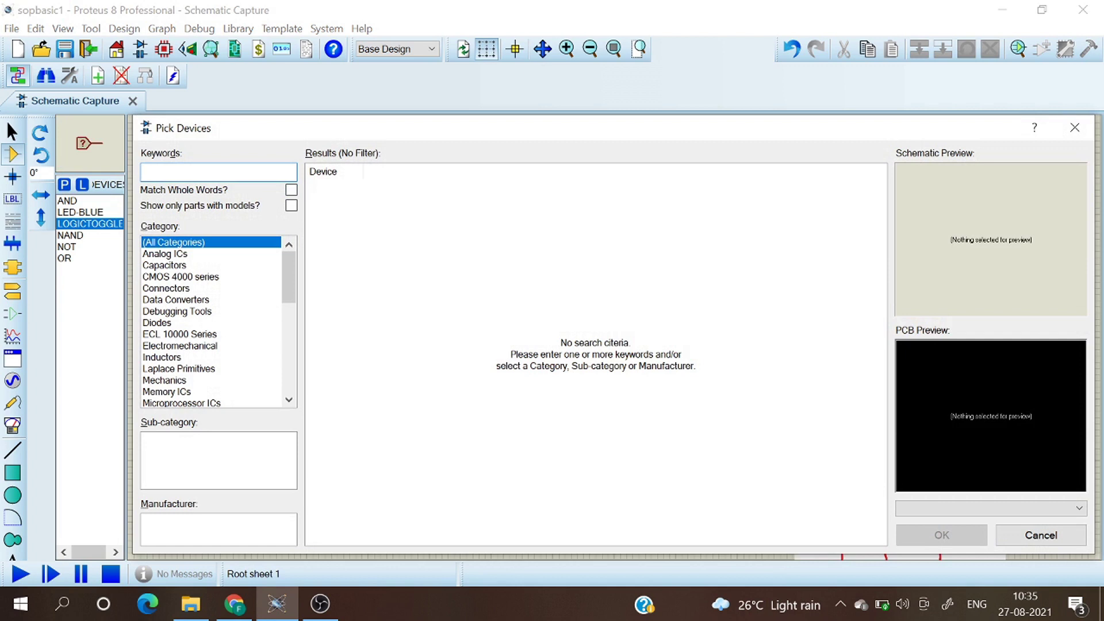
{"action": "type", "text": "AND"}
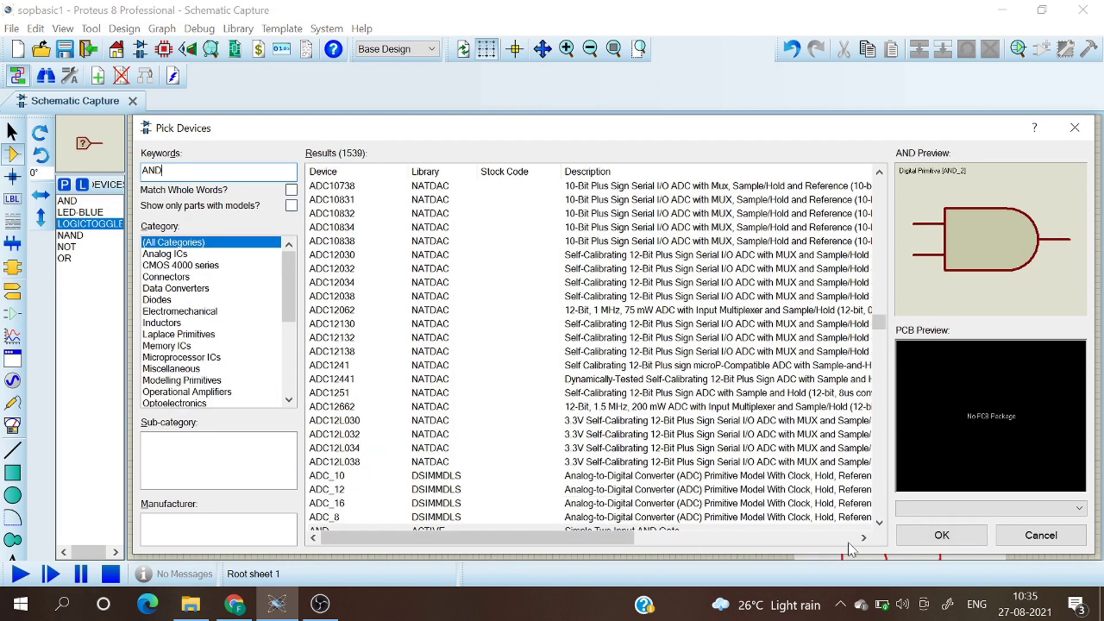
{"action": "left_click", "coordinate": [879, 522]}
{"action": "left_click", "coordinate": [642, 516]}
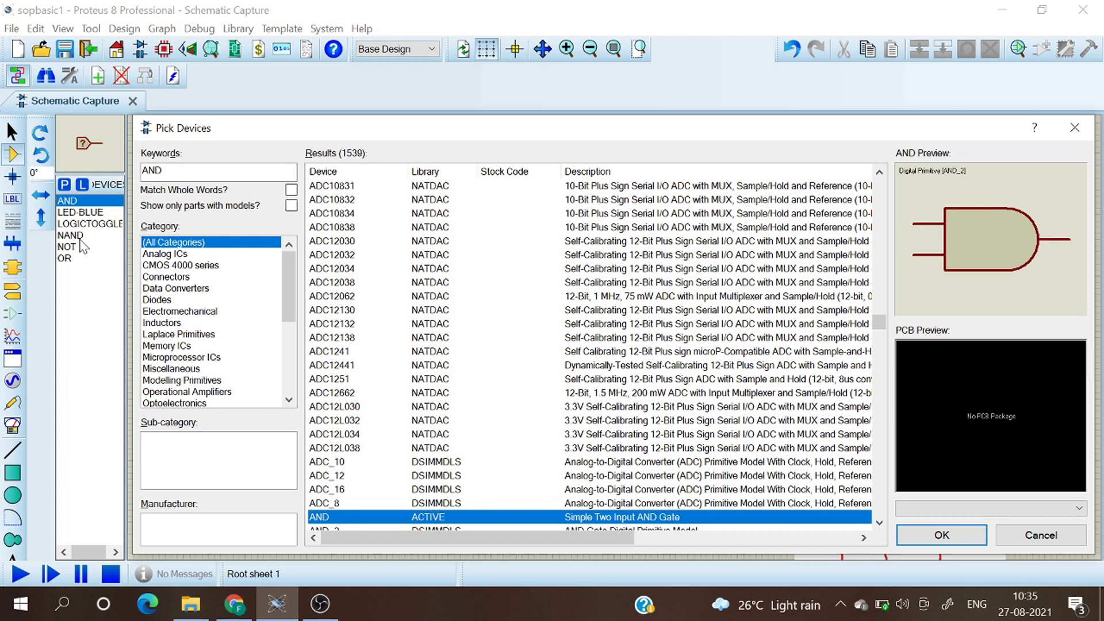
{"action": "left_click", "coordinate": [941, 535]}
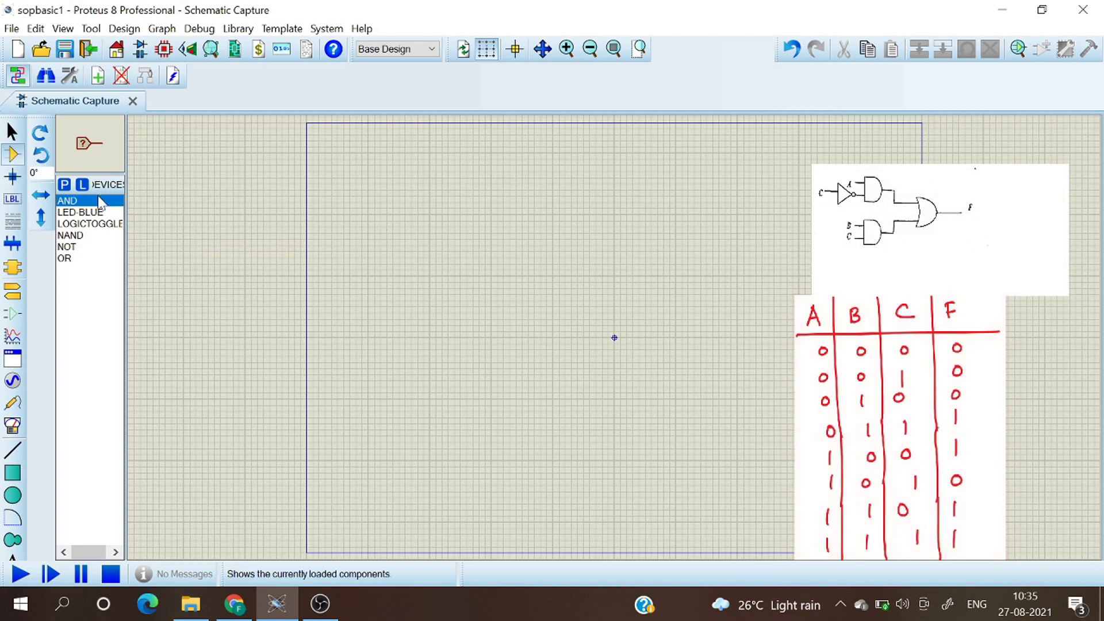
Place two LOGICTOGGLE inputs, one above the other, near the upper left of the schematic sheet
{"action": "left_click", "coordinate": [92, 224]}
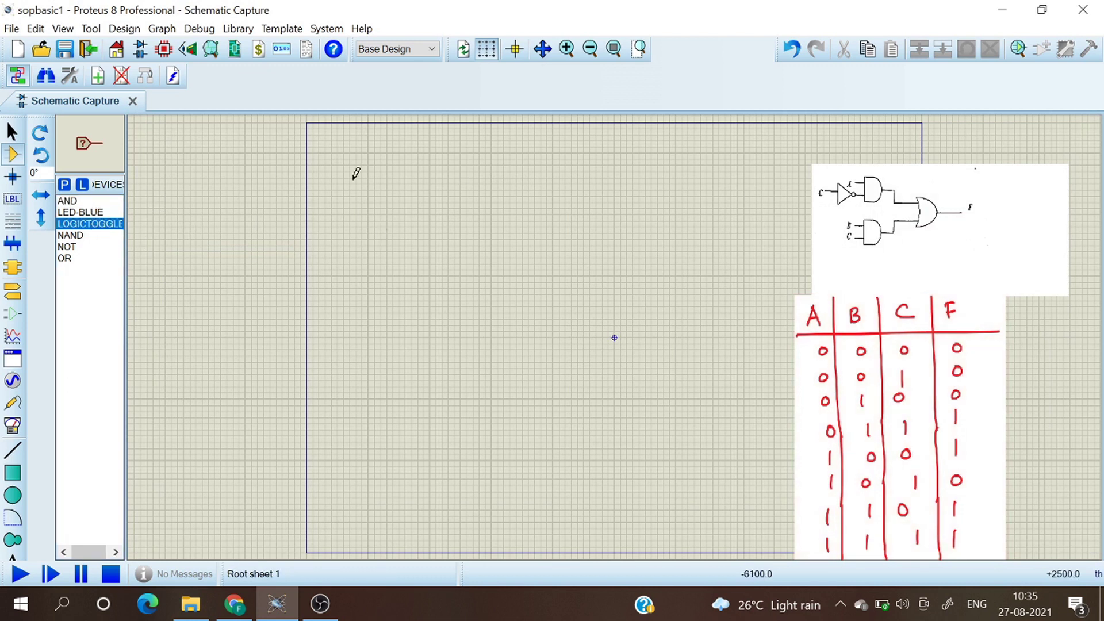
{"action": "left_click", "coordinate": [330, 219]}
{"action": "left_click", "coordinate": [342, 220]}
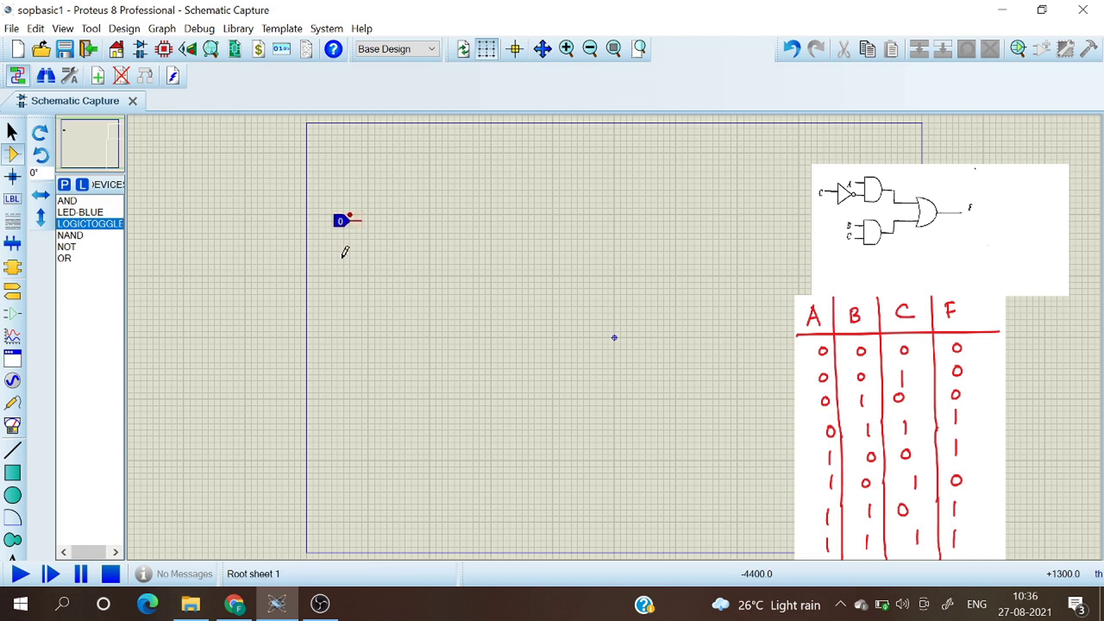
{"action": "left_click", "coordinate": [345, 253]}
{"action": "left_click", "coordinate": [342, 257]}
Place a NOT gate directly at the lower toggle's output and an AND gate to the right of it
{"action": "left_click", "coordinate": [68, 246]}
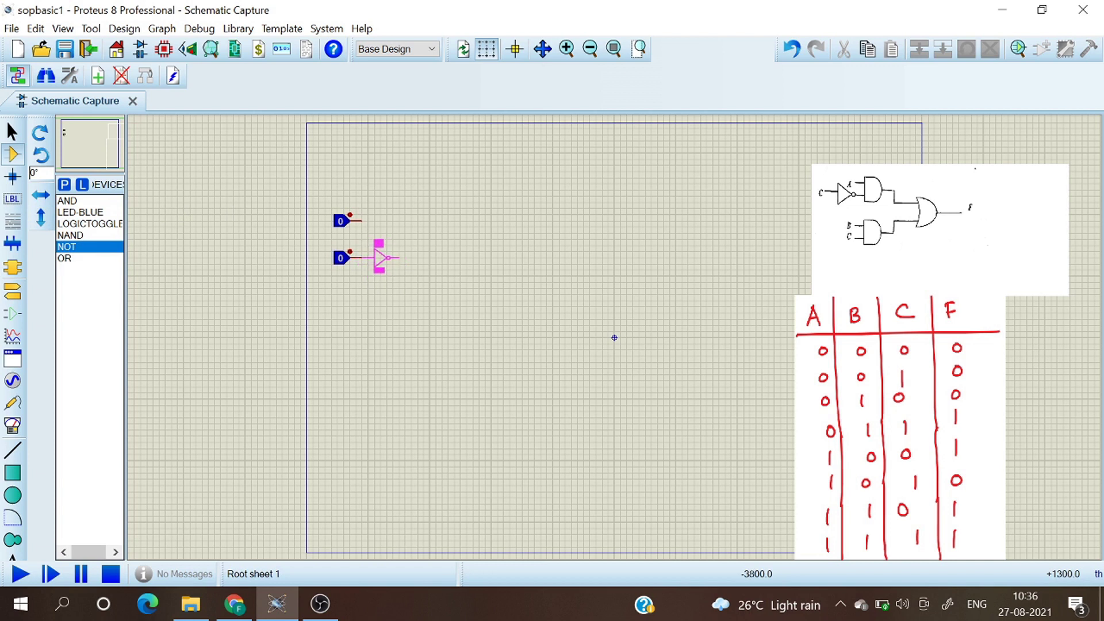
{"action": "left_click", "coordinate": [381, 257]}
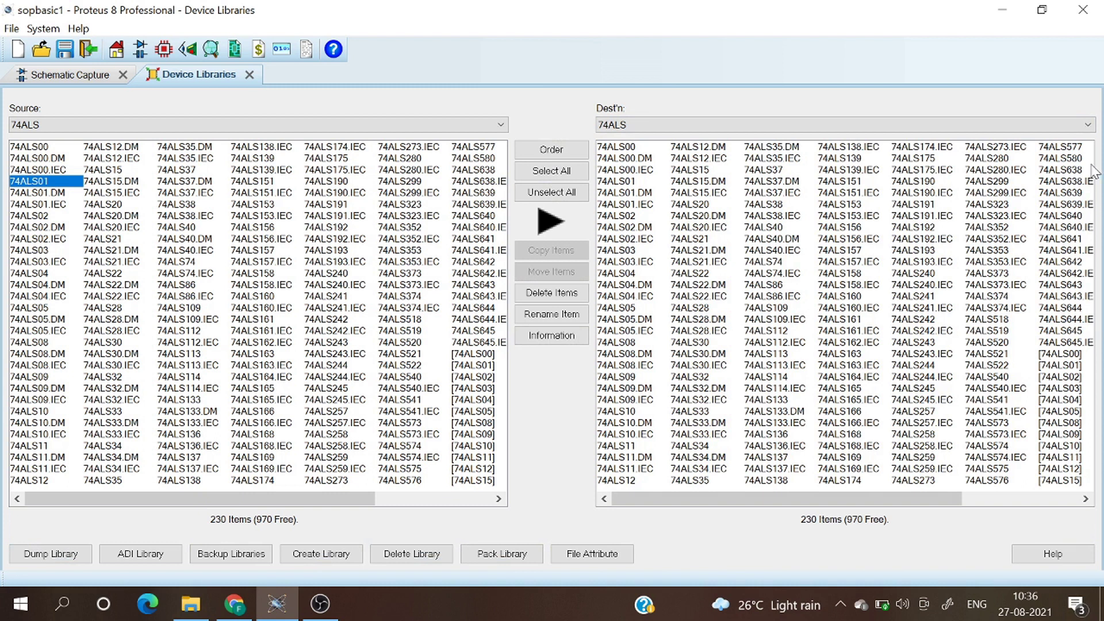
{"action": "left_click", "coordinate": [75, 74]}
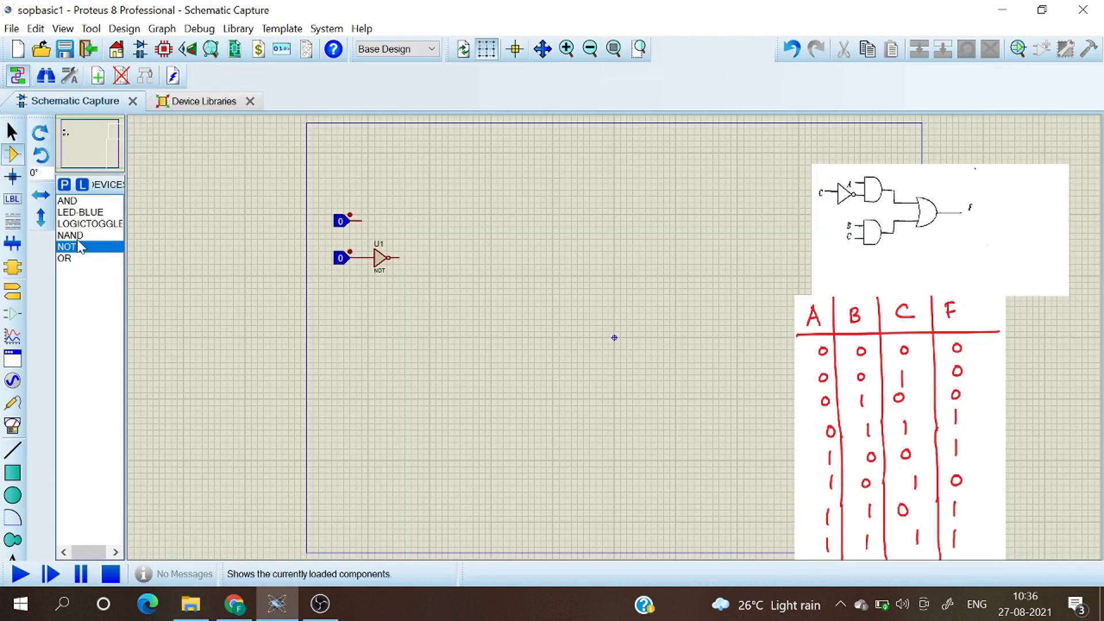
{"action": "left_click", "coordinate": [81, 201]}
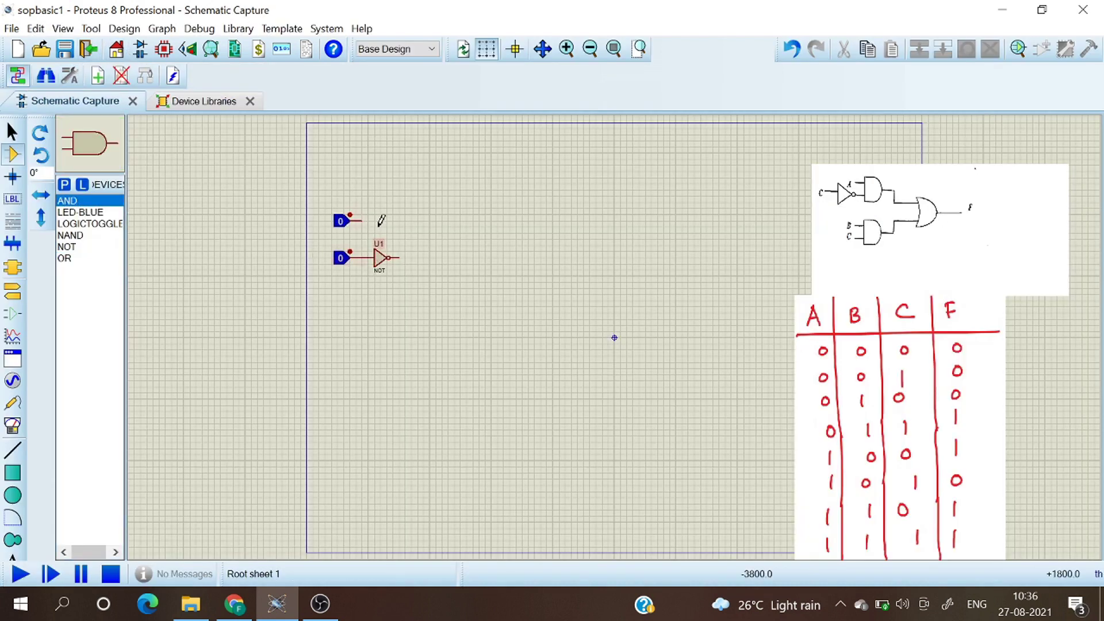
{"action": "left_click", "coordinate": [449, 239]}
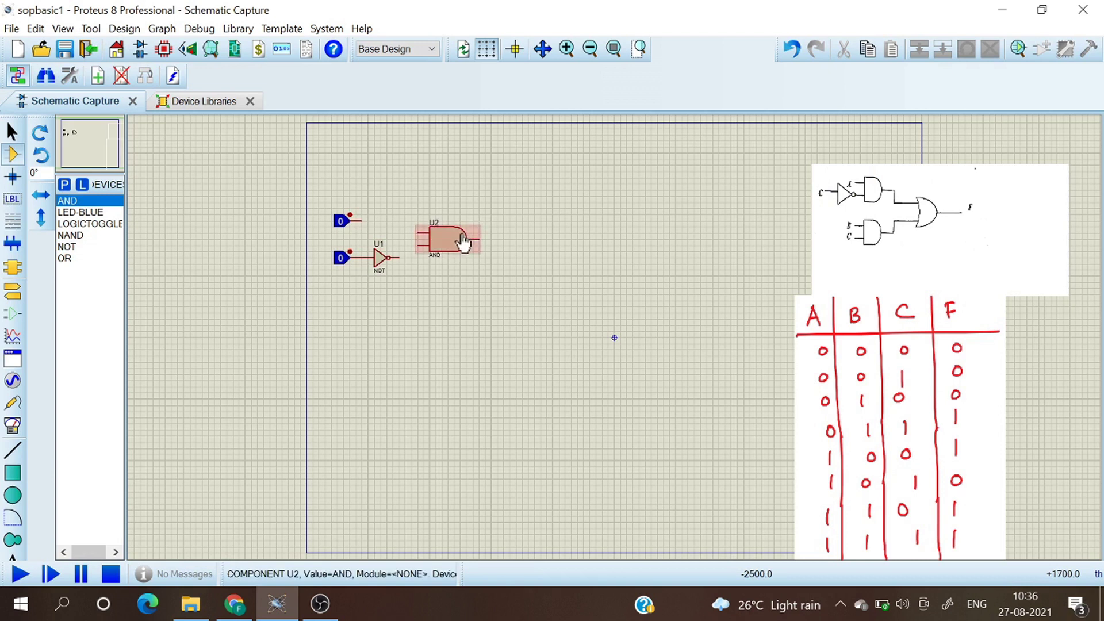
Wire the upper toggle to the AND gate's upper input and the NOT gate's output to its lower input
{"action": "left_click", "coordinate": [362, 219]}
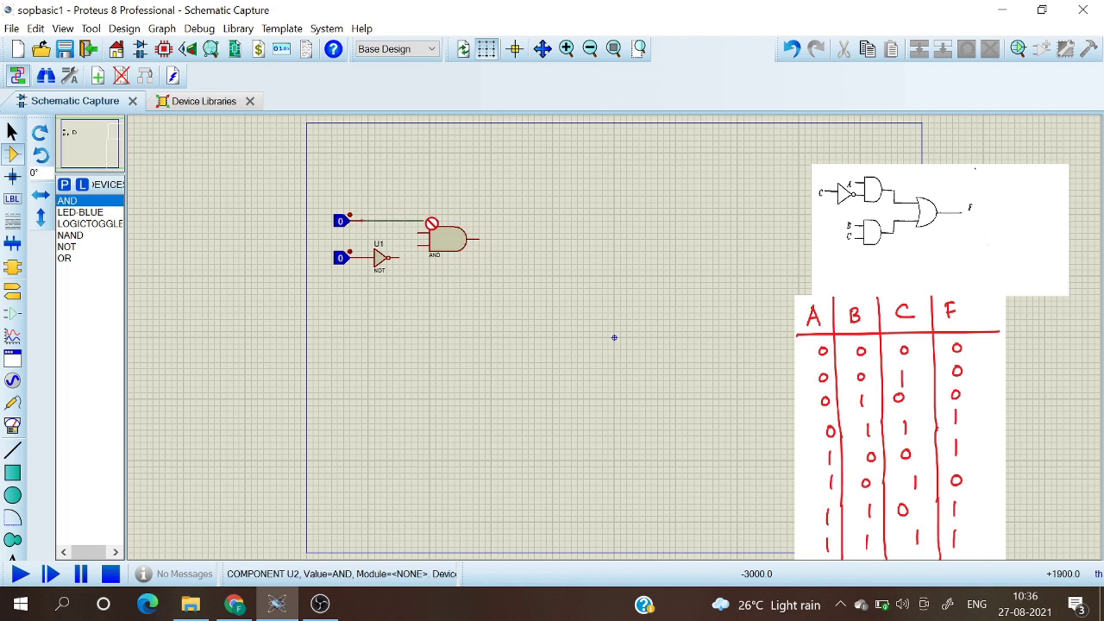
{"action": "left_click", "coordinate": [419, 232]}
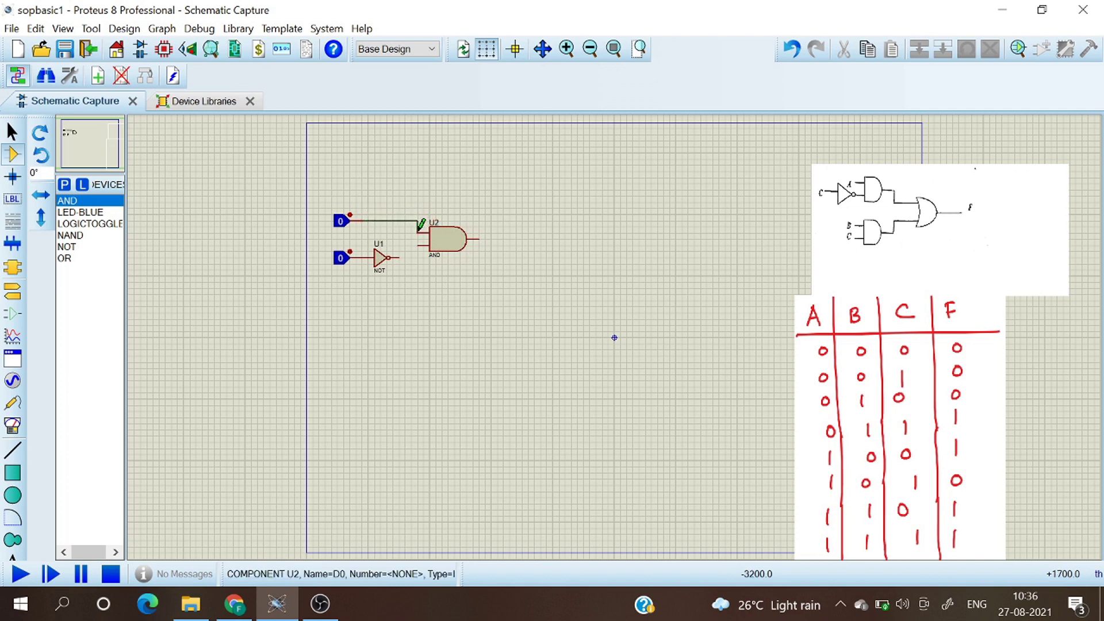
{"action": "left_click", "coordinate": [399, 257]}
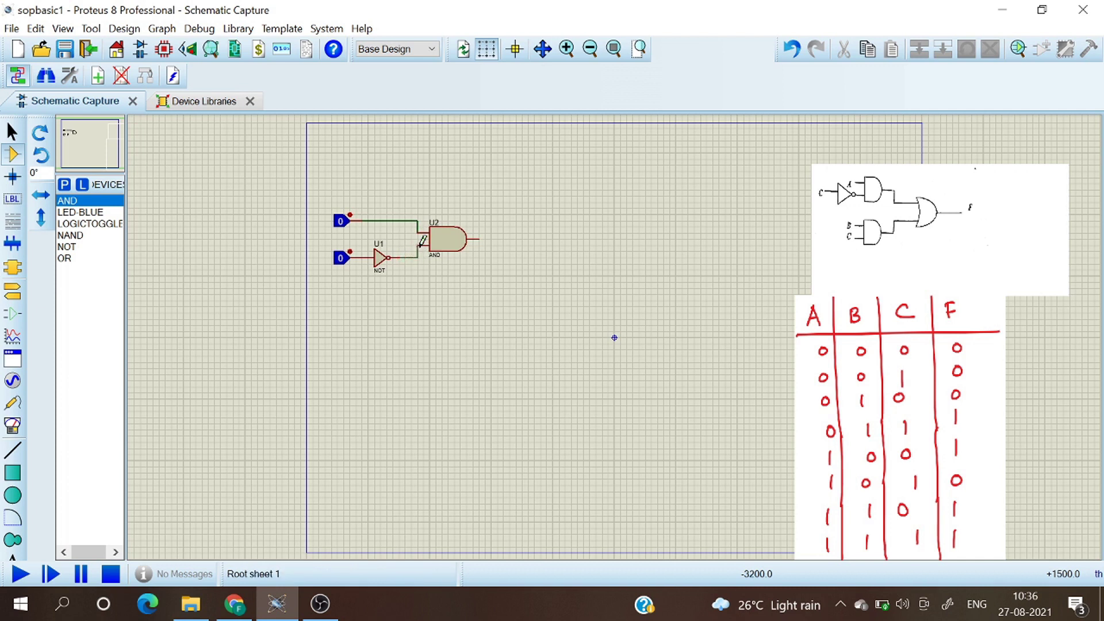
{"action": "left_click", "coordinate": [421, 245]}
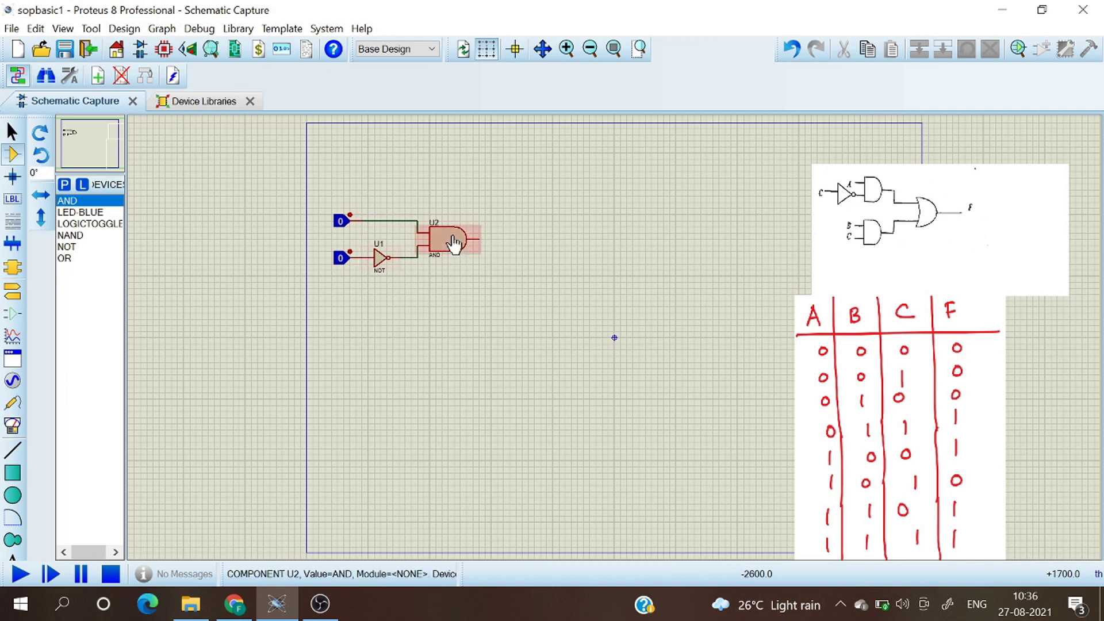
Place a second AND gate below the first and attach a LOGICTOGGLE directly to its upper input
{"action": "left_click", "coordinate": [79, 201]}
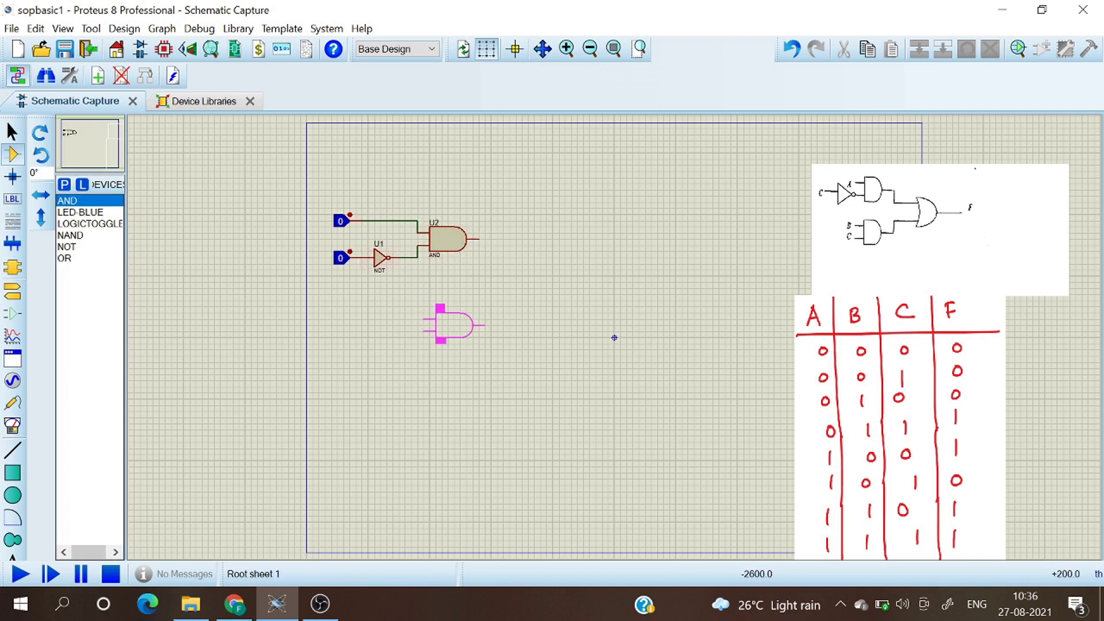
{"action": "left_click", "coordinate": [454, 324]}
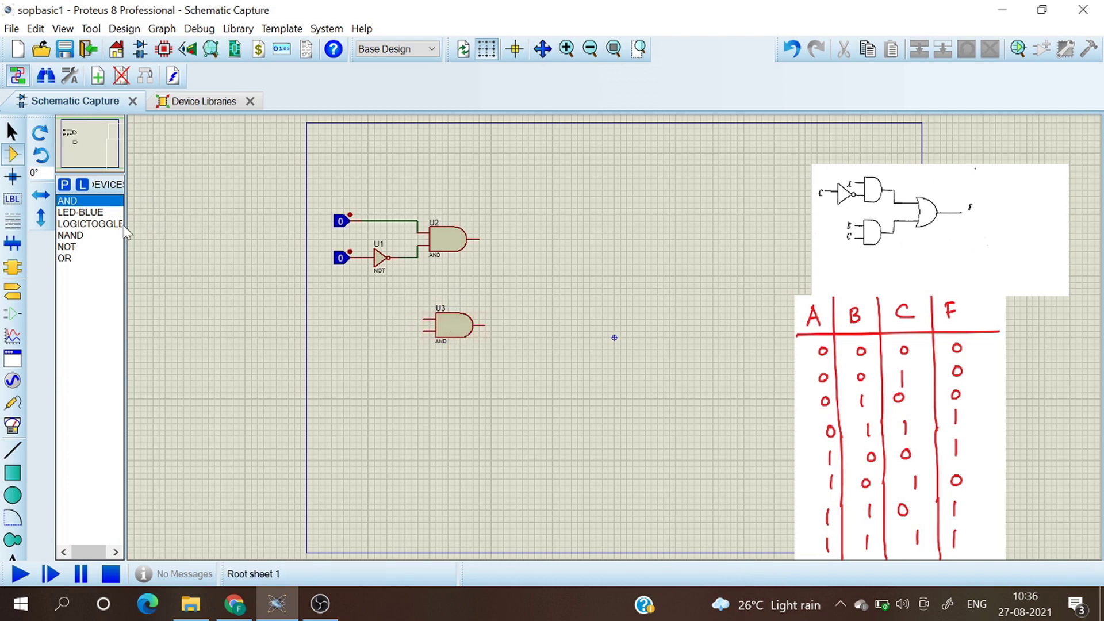
{"action": "left_click", "coordinate": [99, 223]}
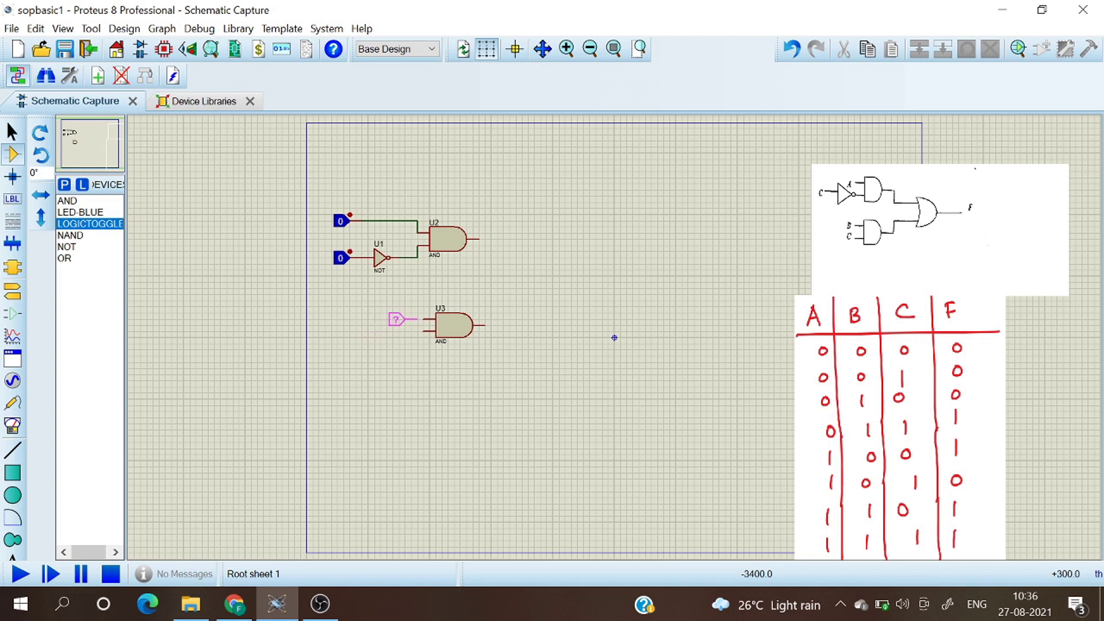
{"action": "left_click", "coordinate": [402, 319]}
Wire the junction between the lower-left toggle and the NOT gate to the second AND gate's lower input
{"action": "left_click_drag", "start_coordinate": [358, 256], "coordinate": [358, 286]}
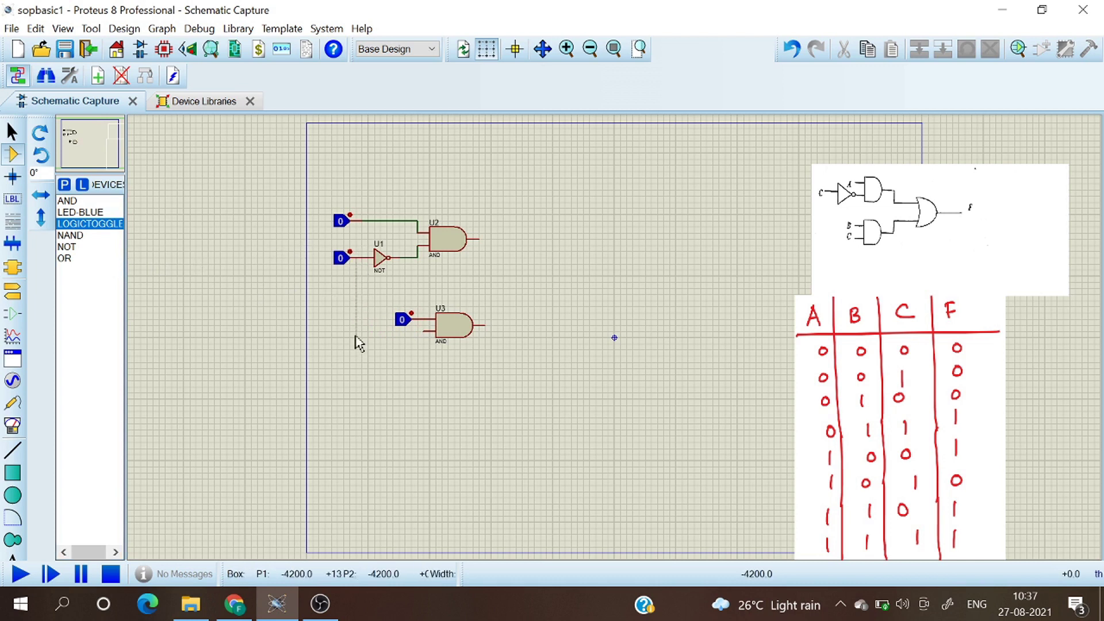
{"action": "left_click_drag", "start_coordinate": [355, 337], "coordinate": [356, 336]}
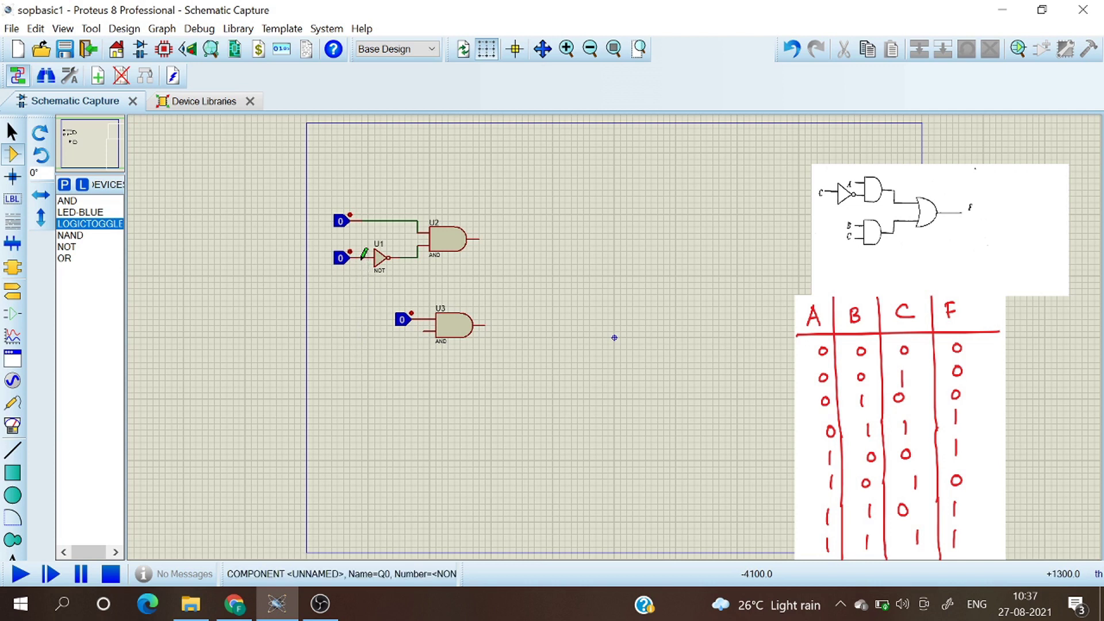
{"action": "left_click", "coordinate": [361, 257]}
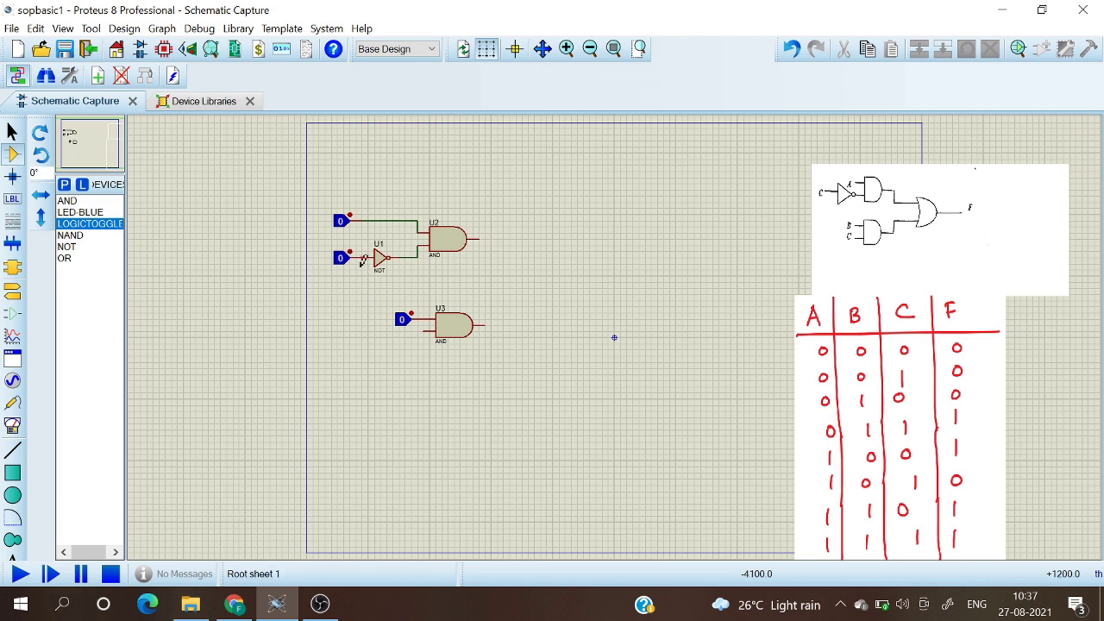
{"action": "left_click", "coordinate": [408, 331]}
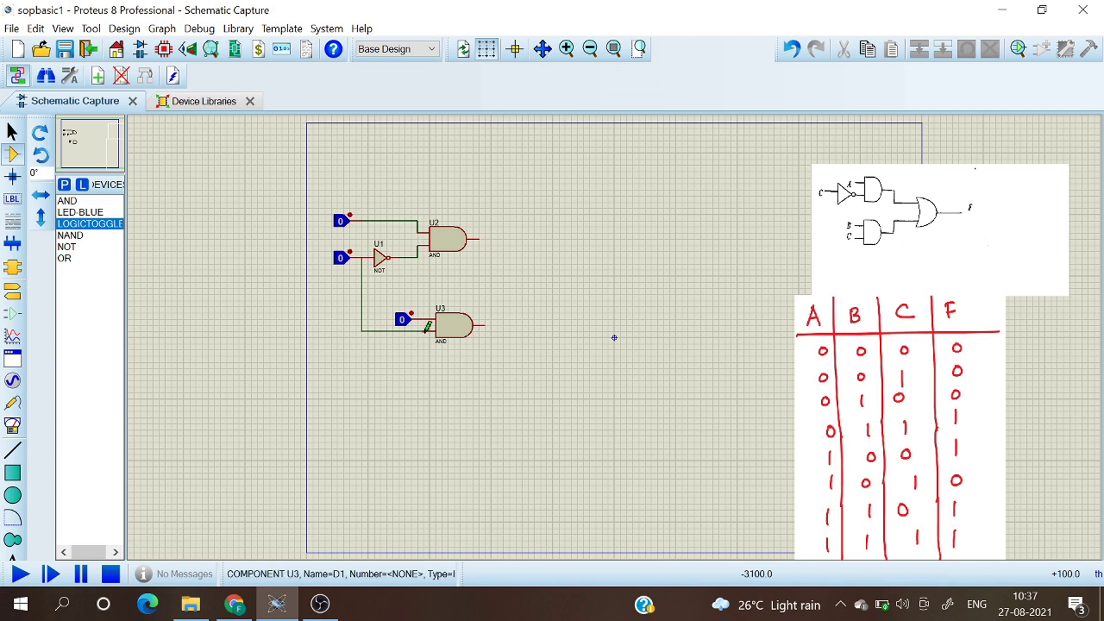
{"action": "left_click", "coordinate": [427, 328]}
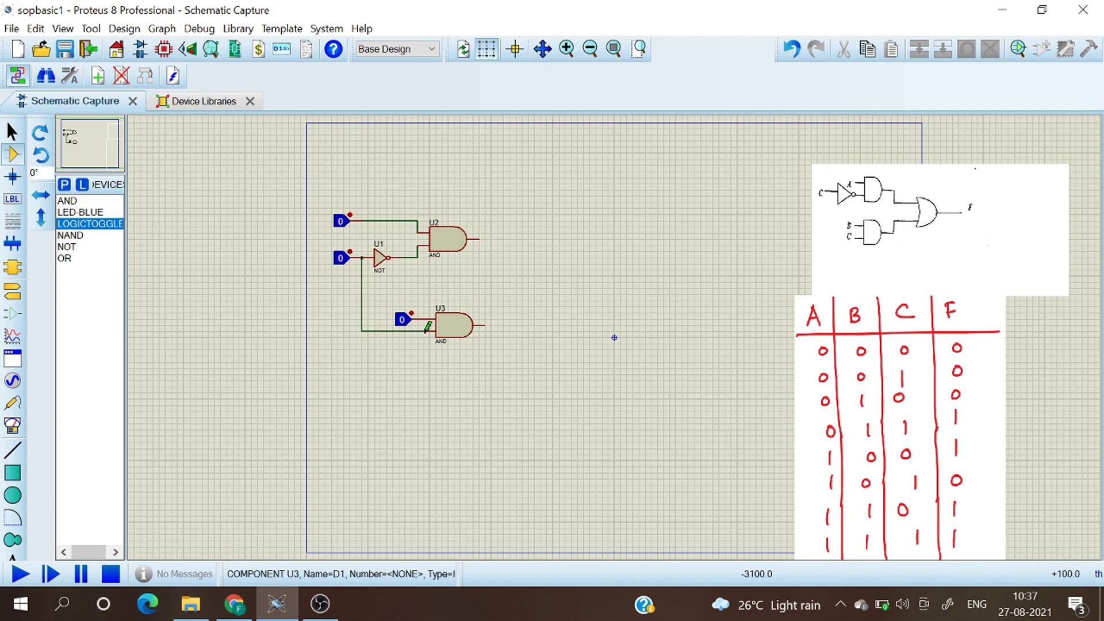
Set the part reference of the uppermost toggle to A and of the toggle feeding the NOT gate to C
{"action": "right_click", "coordinate": [351, 212]}
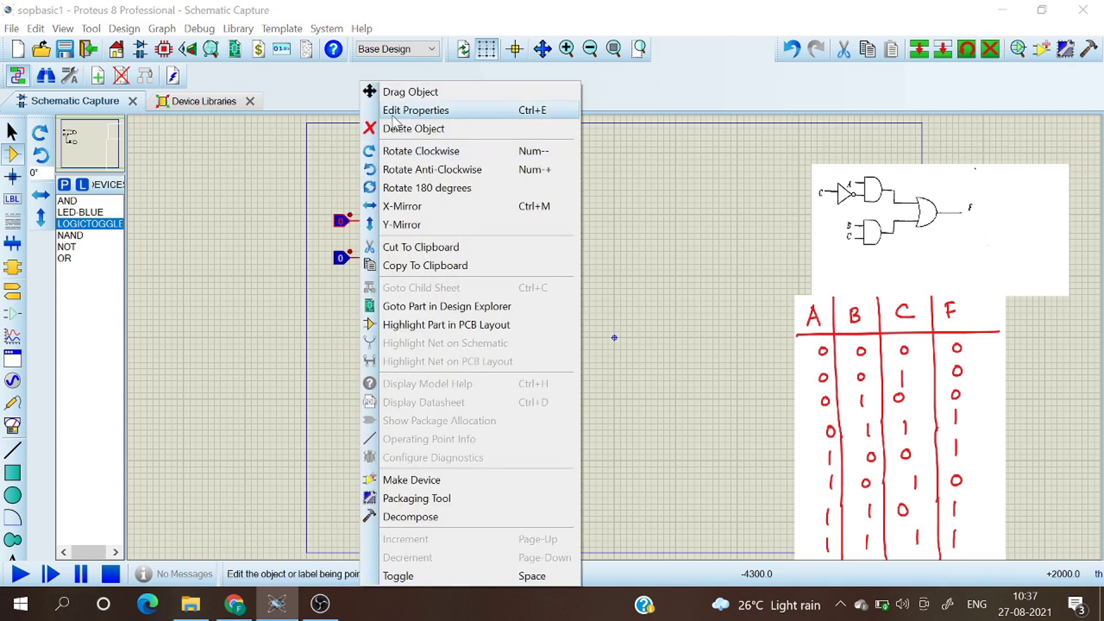
{"action": "left_click", "coordinate": [415, 110]}
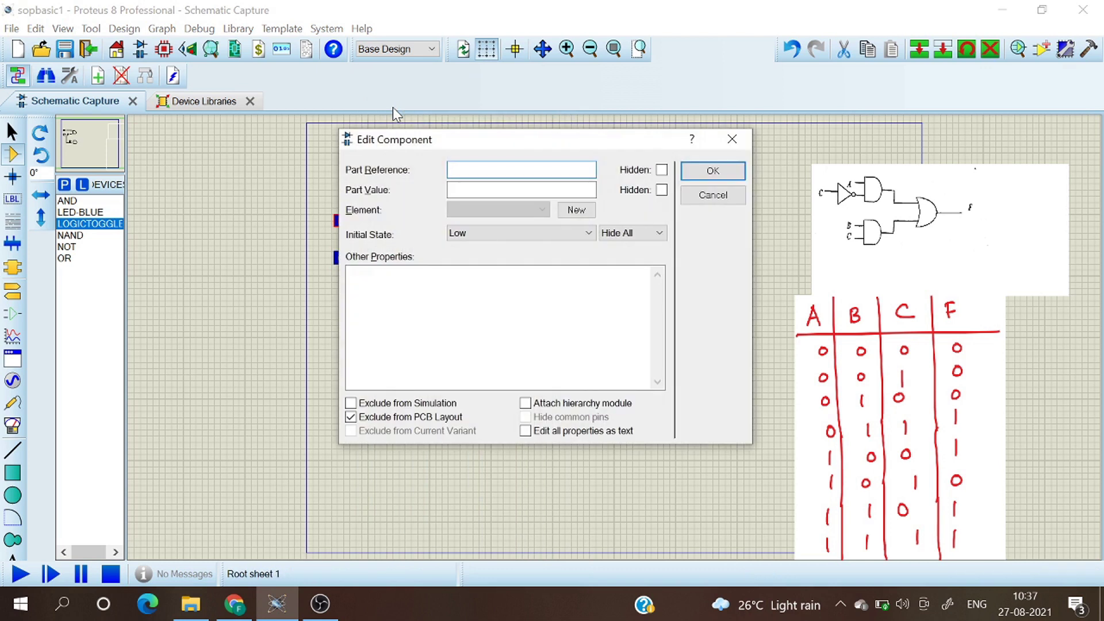
{"action": "type", "text": "A"}
{"action": "left_click", "coordinate": [713, 170]}
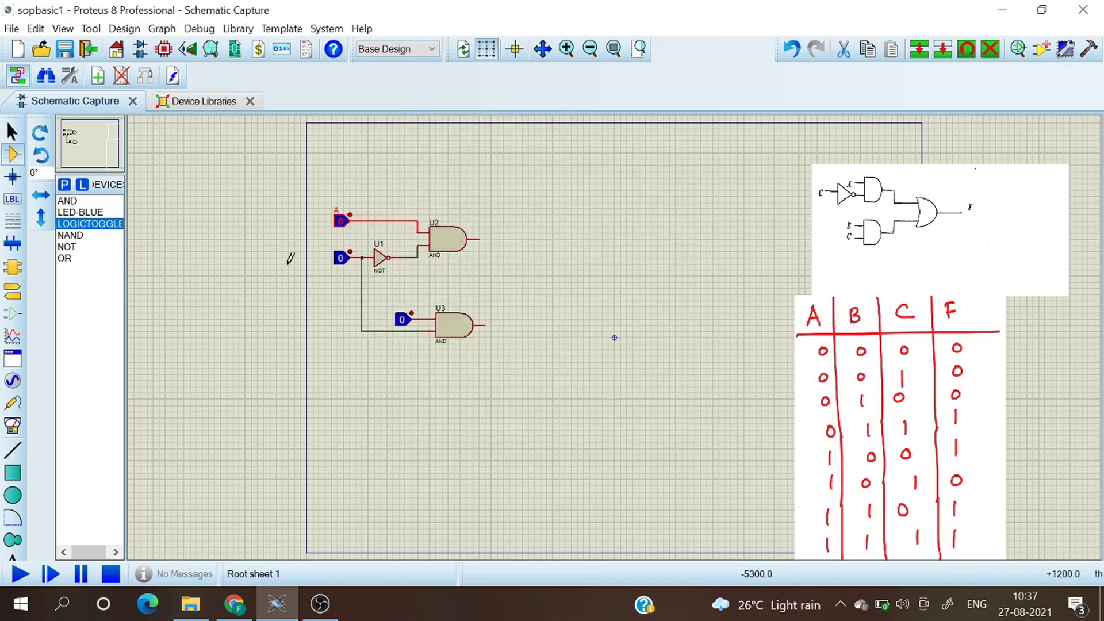
{"action": "right_click", "coordinate": [349, 260]}
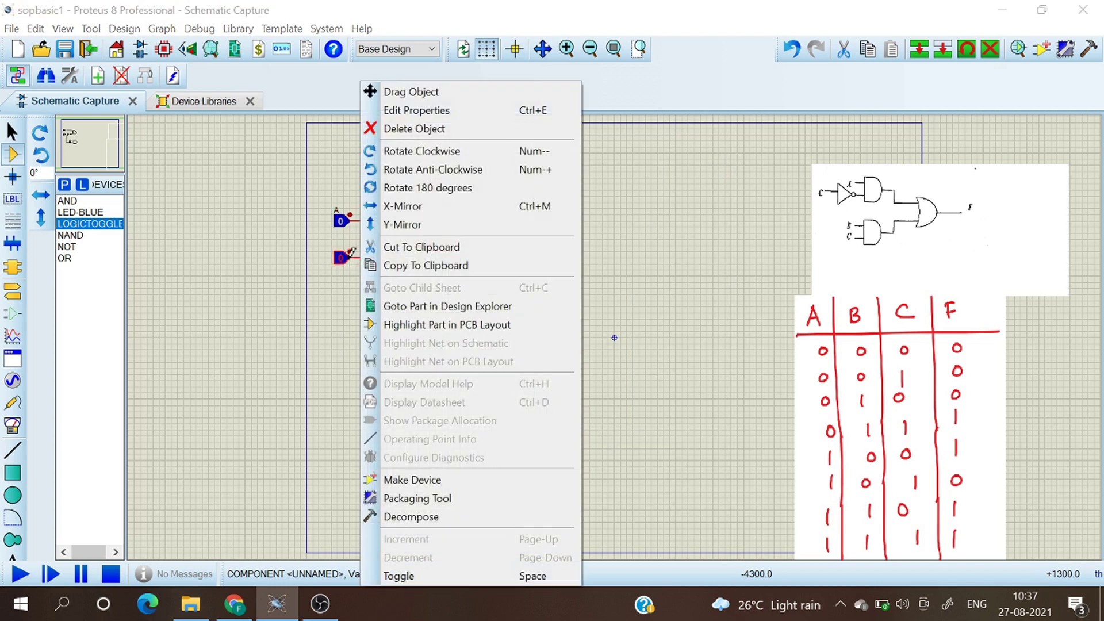
{"action": "left_click", "coordinate": [395, 109]}
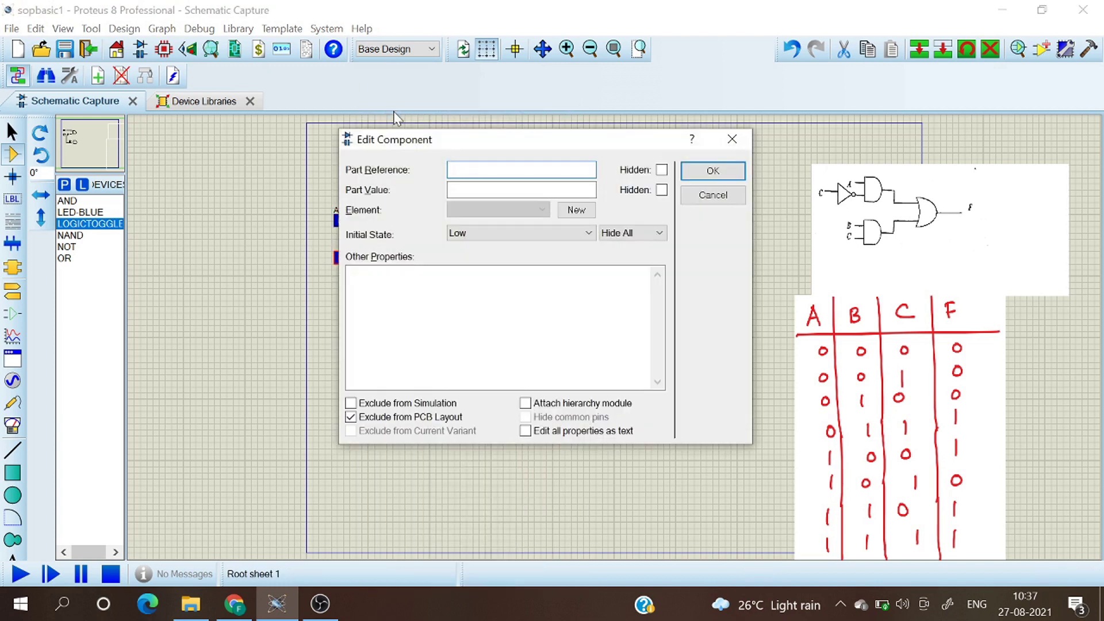
{"action": "key", "text": "Return"}
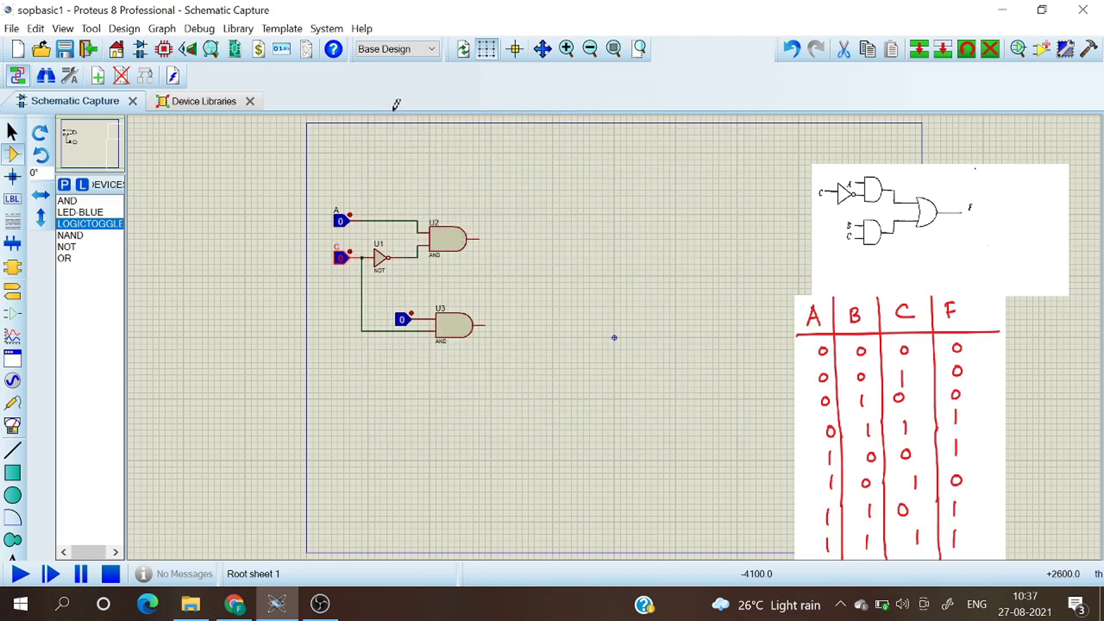
Set the part reference of the toggle at the lower AND gate's upper input to B
{"action": "left_click", "coordinate": [403, 319]}
{"action": "right_click", "coordinate": [418, 305]}
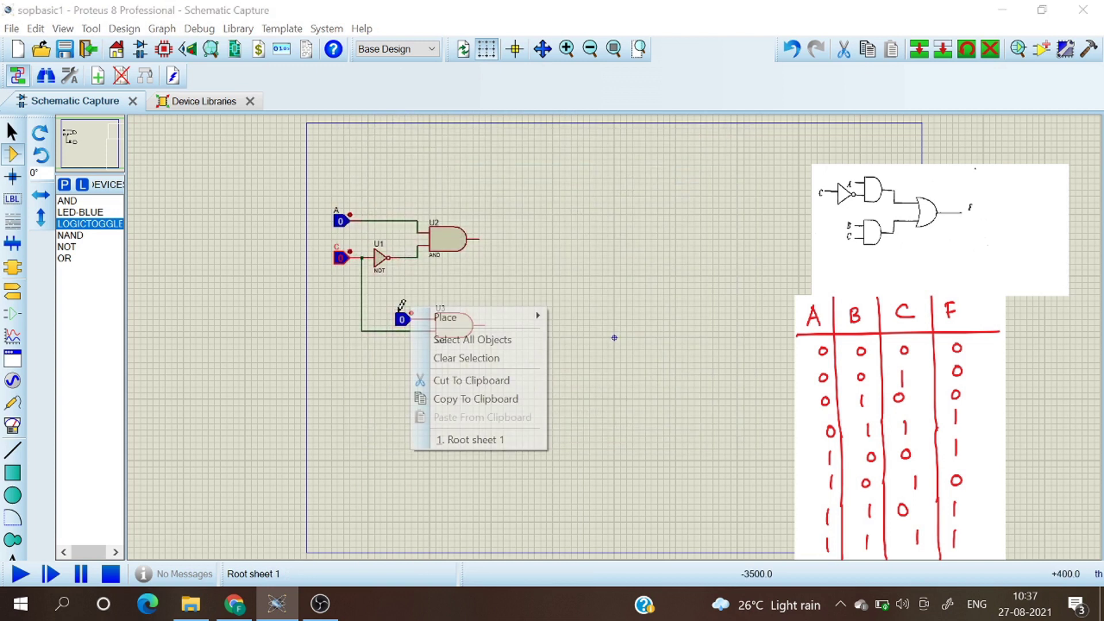
{"action": "left_click", "coordinate": [406, 331]}
{"action": "right_click", "coordinate": [406, 328]}
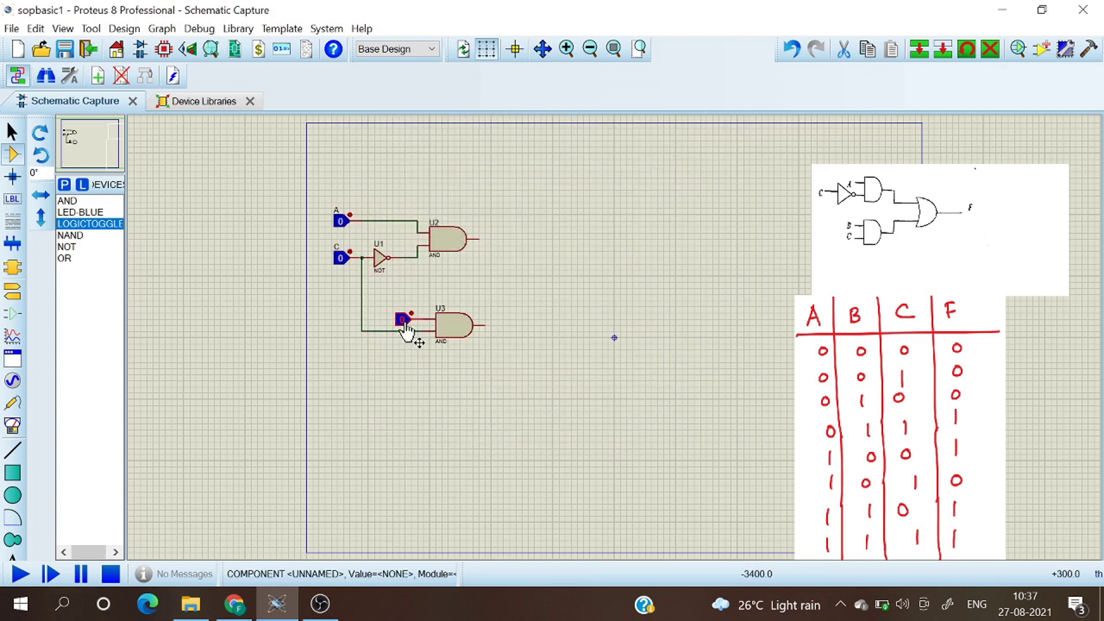
{"action": "left_click", "coordinate": [488, 113]}
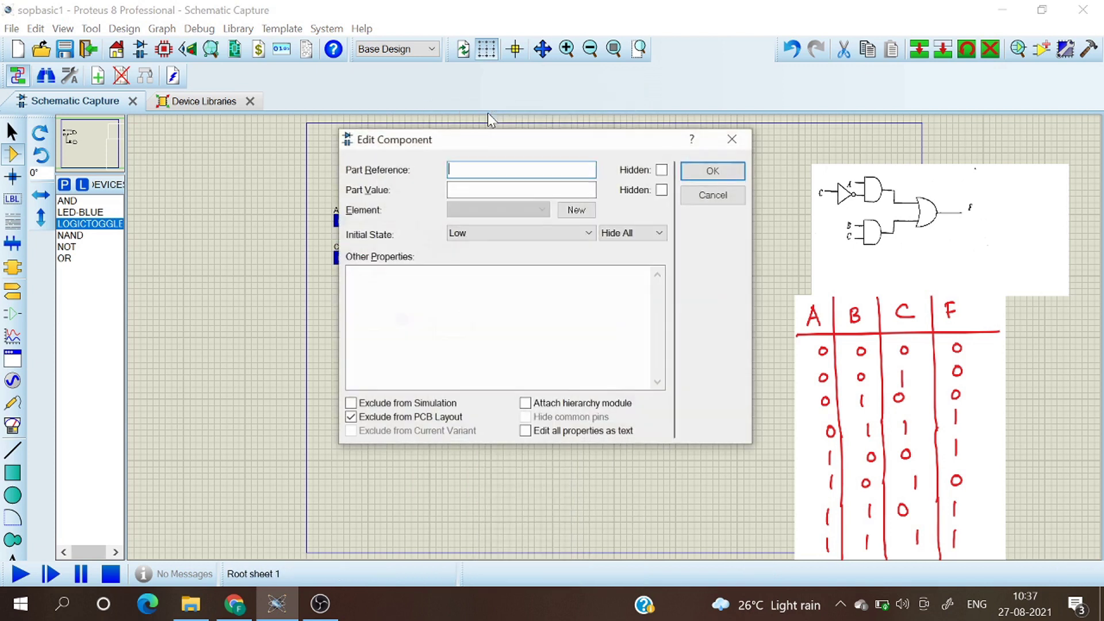
{"action": "type", "text": "B"}
{"action": "key", "text": "Return"}
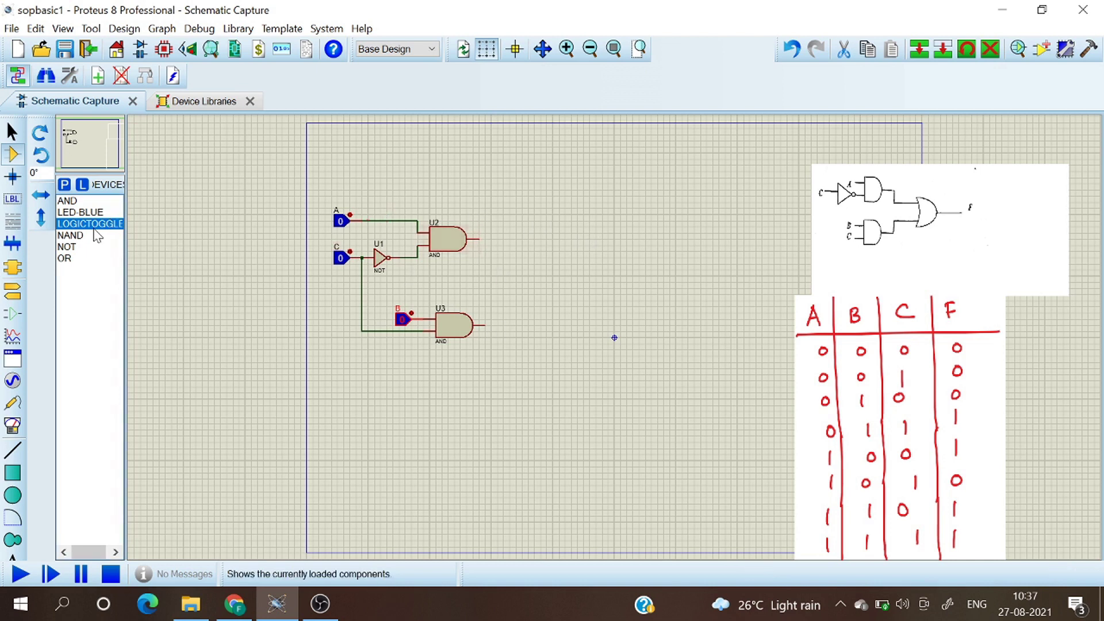
Place an OR gate to the right of the AND gates and wire both AND outputs to its inputs
{"action": "left_click", "coordinate": [68, 259]}
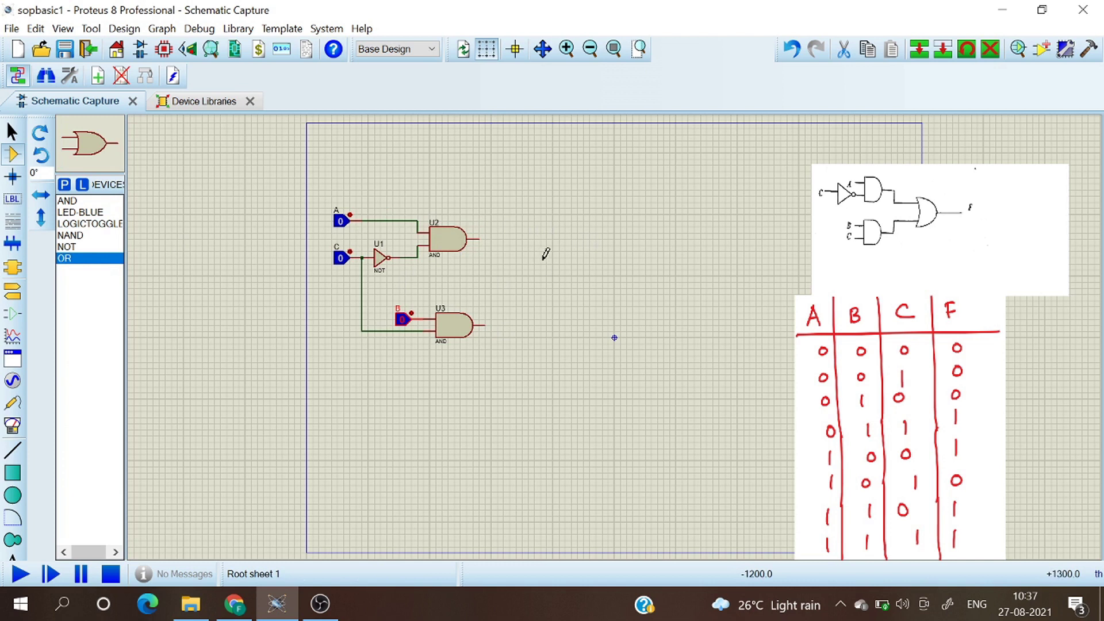
{"action": "left_click", "coordinate": [580, 275]}
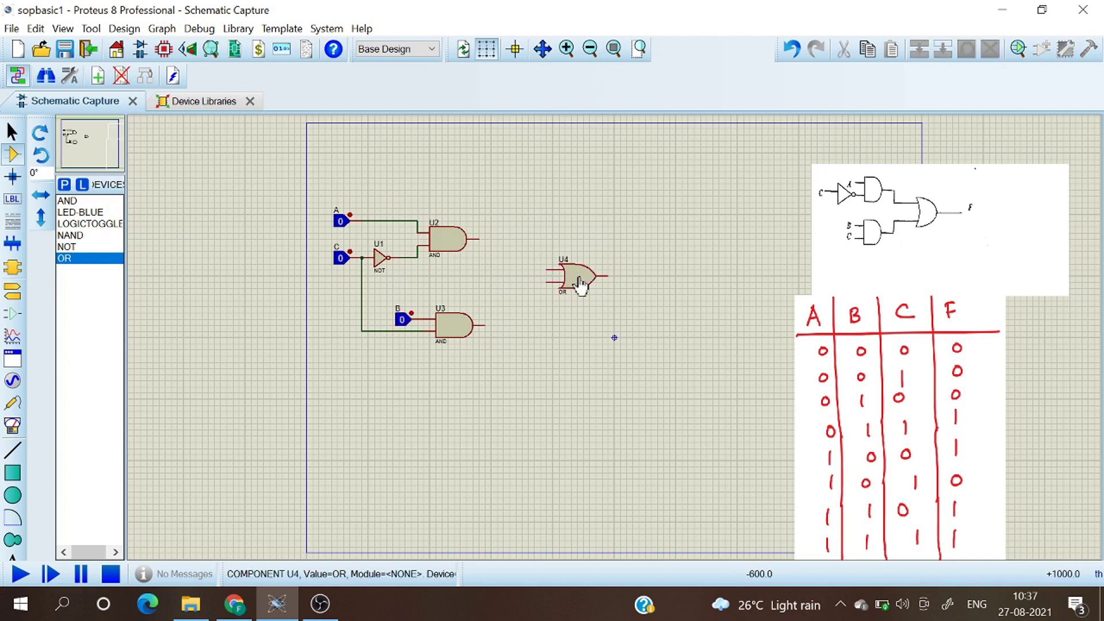
{"action": "left_click", "coordinate": [480, 237]}
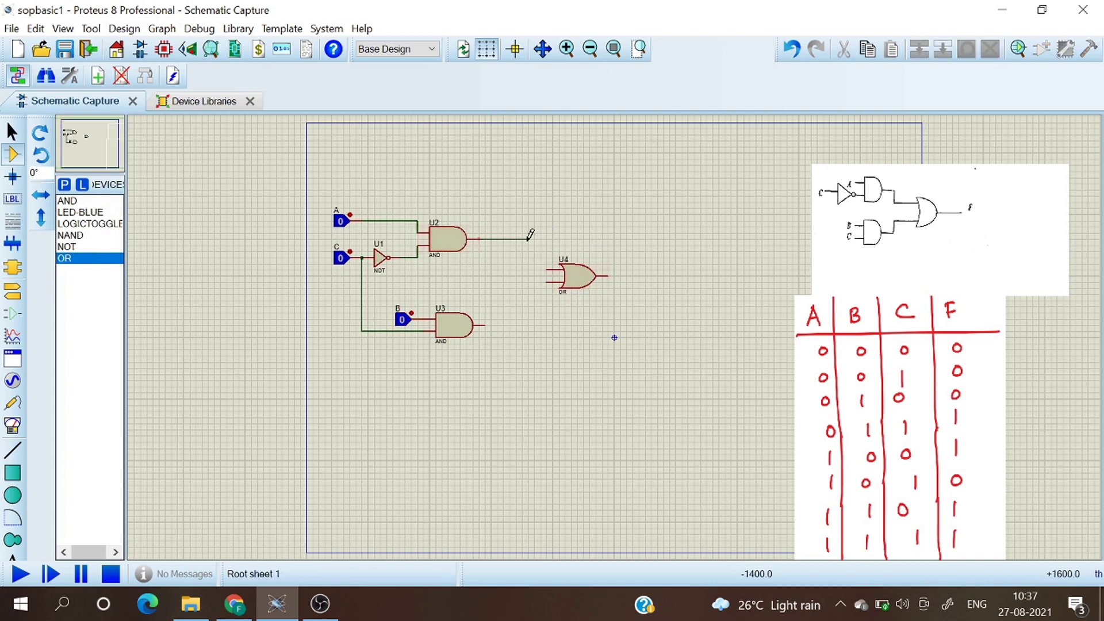
{"action": "left_click", "coordinate": [548, 267]}
{"action": "left_click", "coordinate": [549, 276]}
Place a LED-BLUE with its upper pin directly on the OR gate's output, replacing the first misplaced LED
{"action": "left_click", "coordinate": [108, 212]}
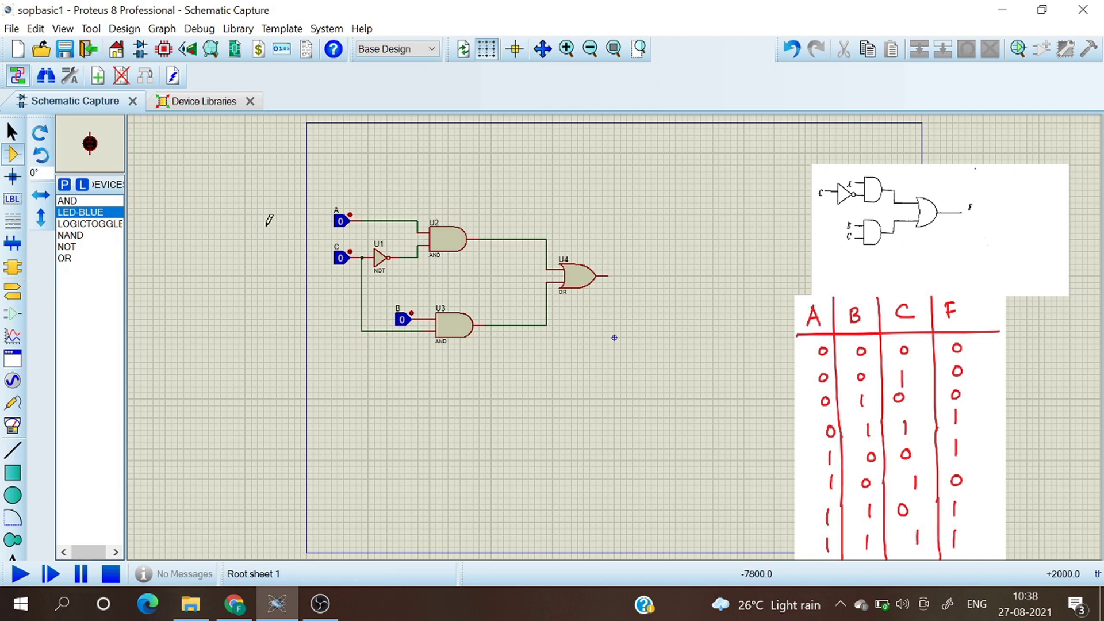
{"action": "left_click", "coordinate": [609, 293]}
{"action": "left_click", "coordinate": [608, 286]}
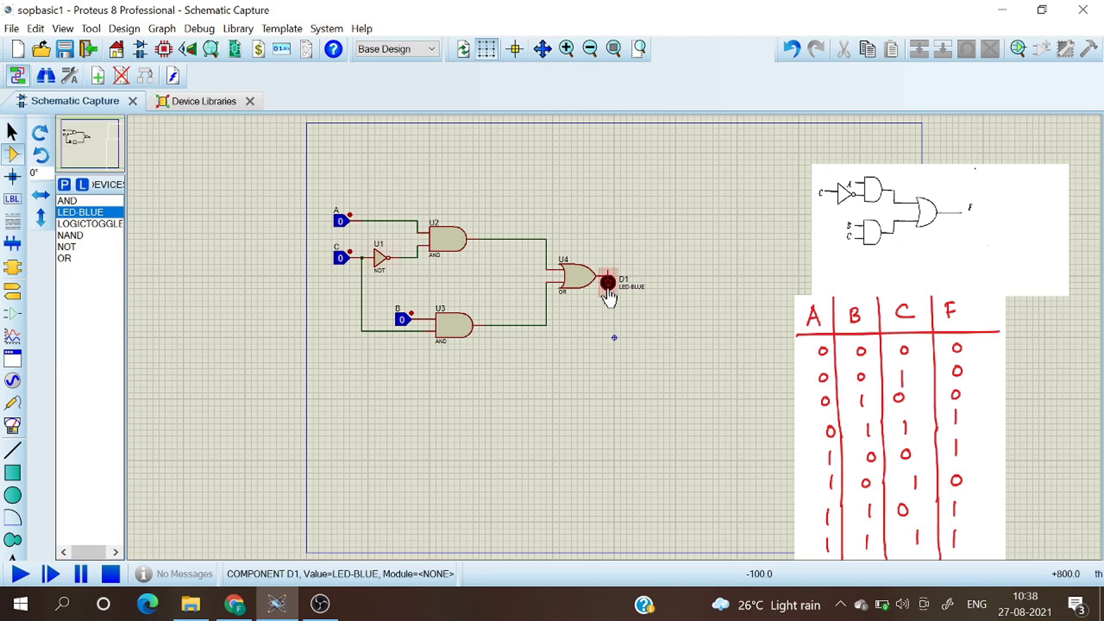
{"action": "left_click", "coordinate": [609, 295]}
{"action": "key", "text": "Delete"}
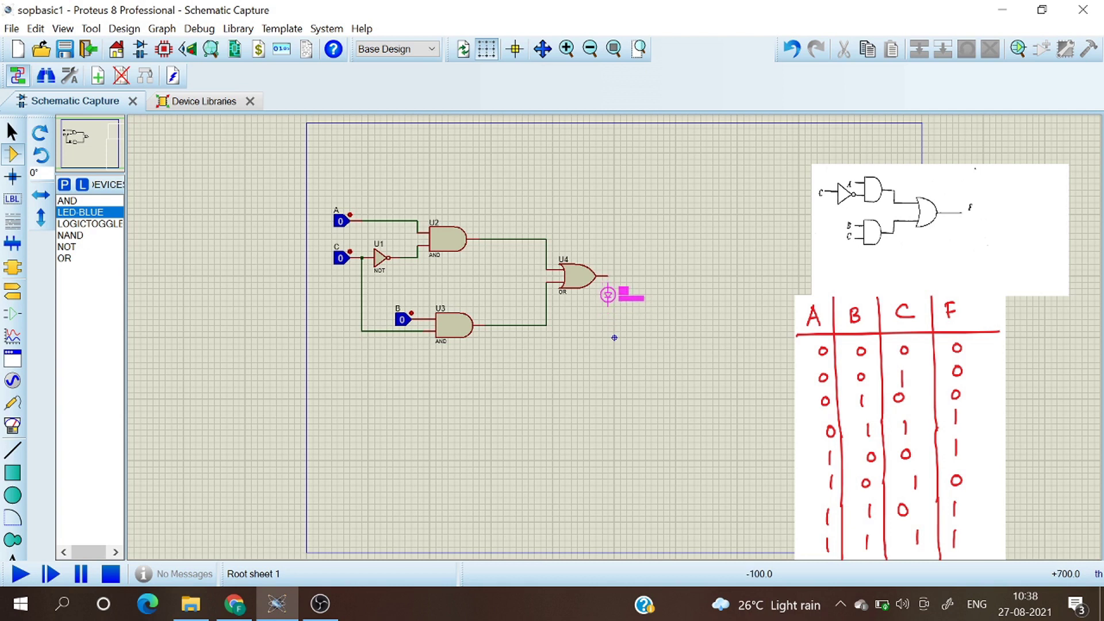
{"action": "left_click", "coordinate": [607, 288]}
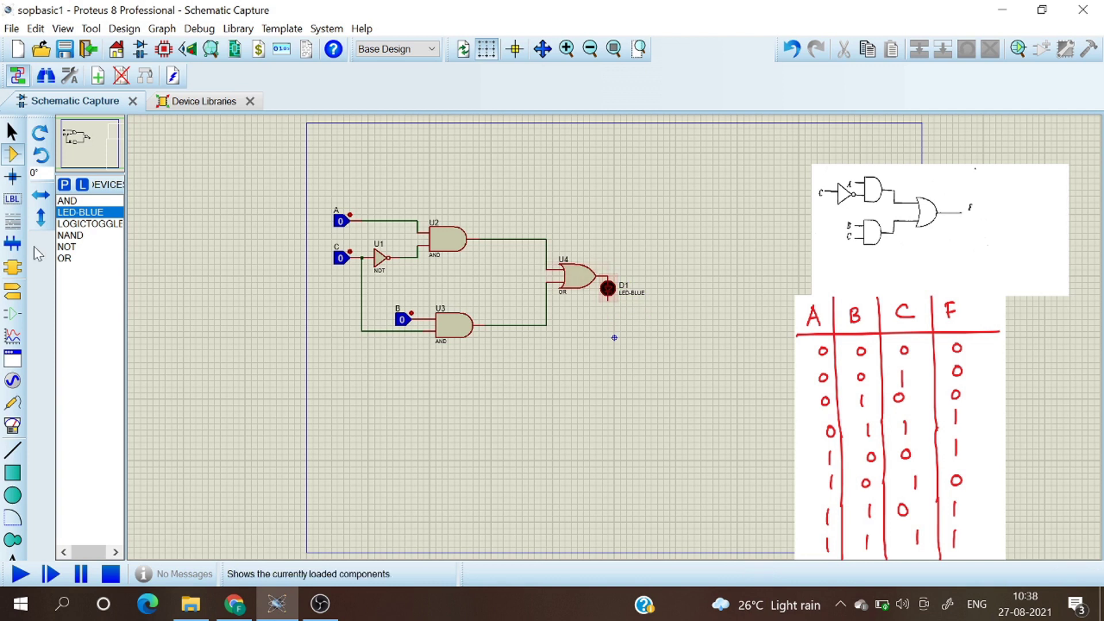
Place a GROUND terminal directly on the lower pin of the blue LED
{"action": "left_click", "coordinate": [15, 292]}
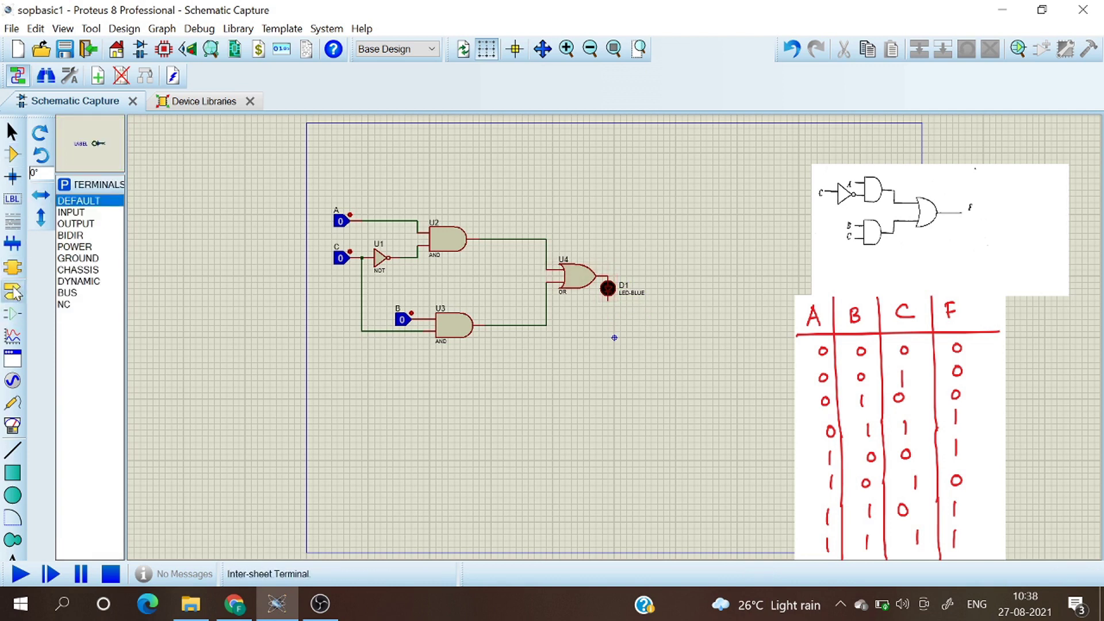
{"action": "double_click", "coordinate": [74, 259]}
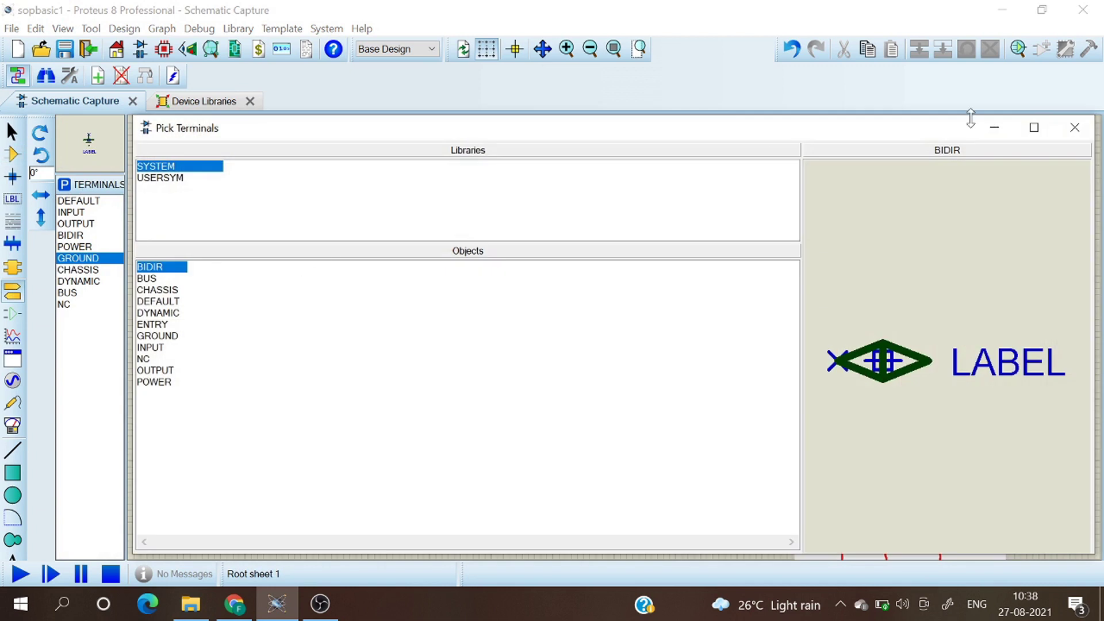
{"action": "left_click", "coordinate": [1074, 129]}
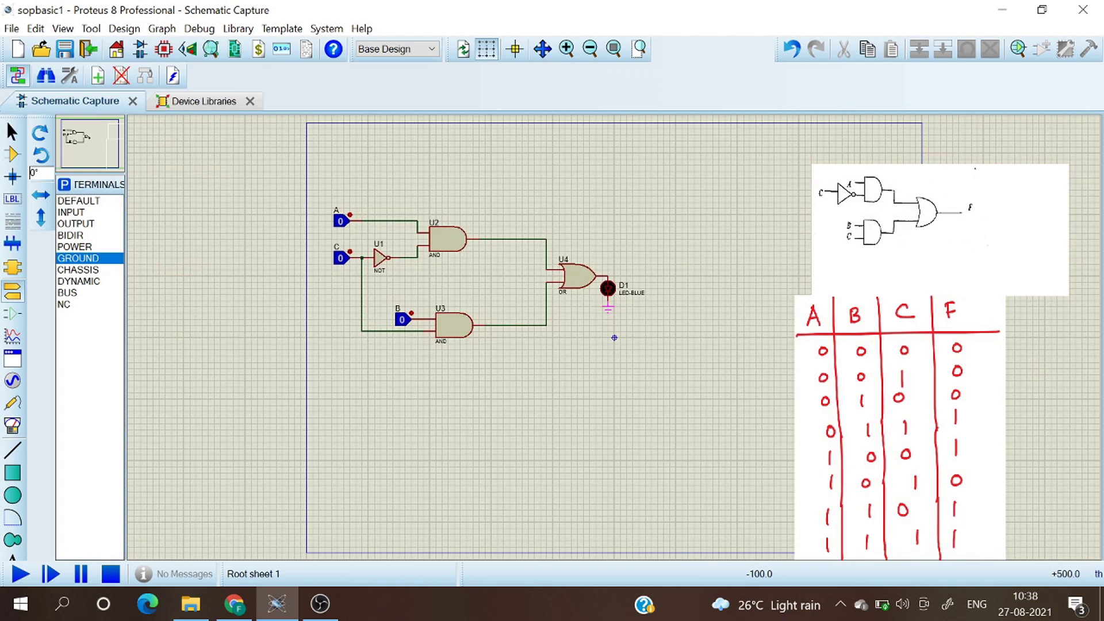
{"action": "left_click", "coordinate": [610, 314]}
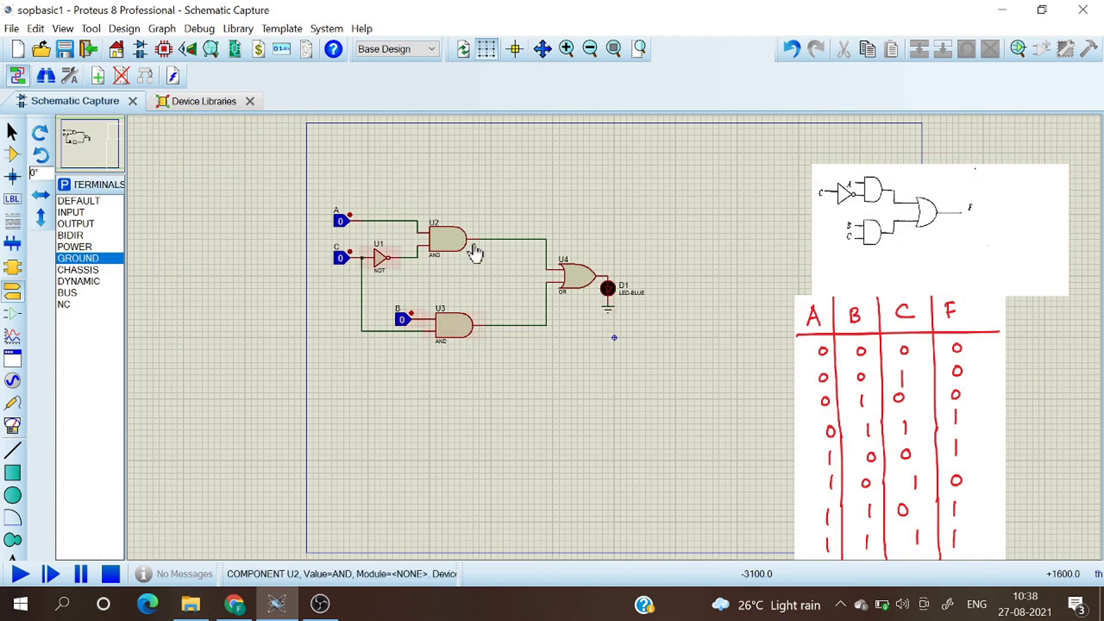
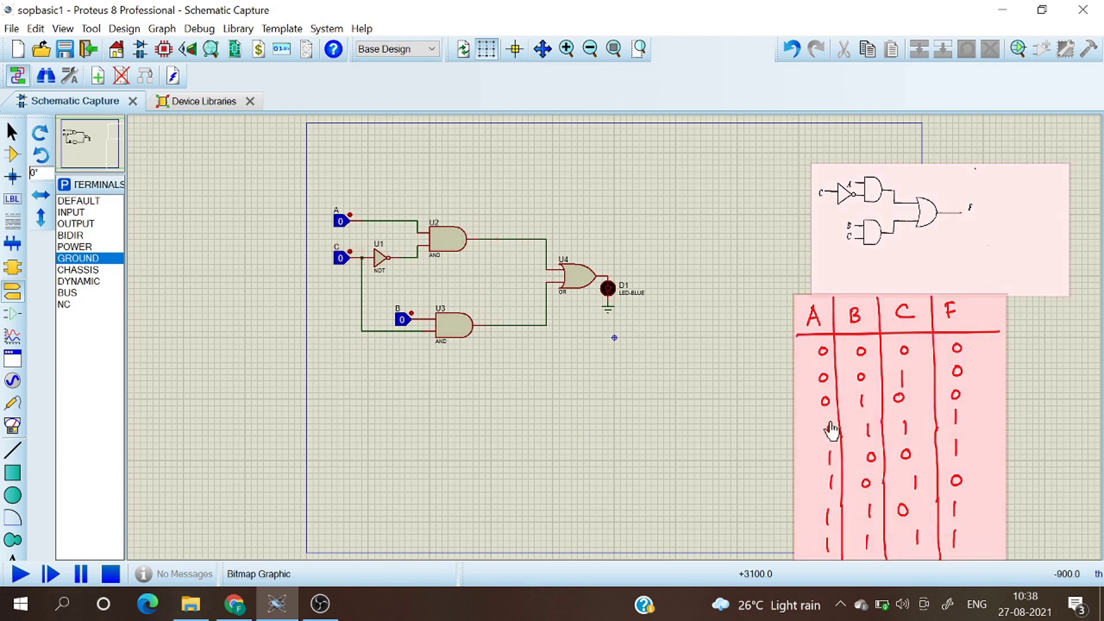
{"action": "left_click", "coordinate": [742, 352]}
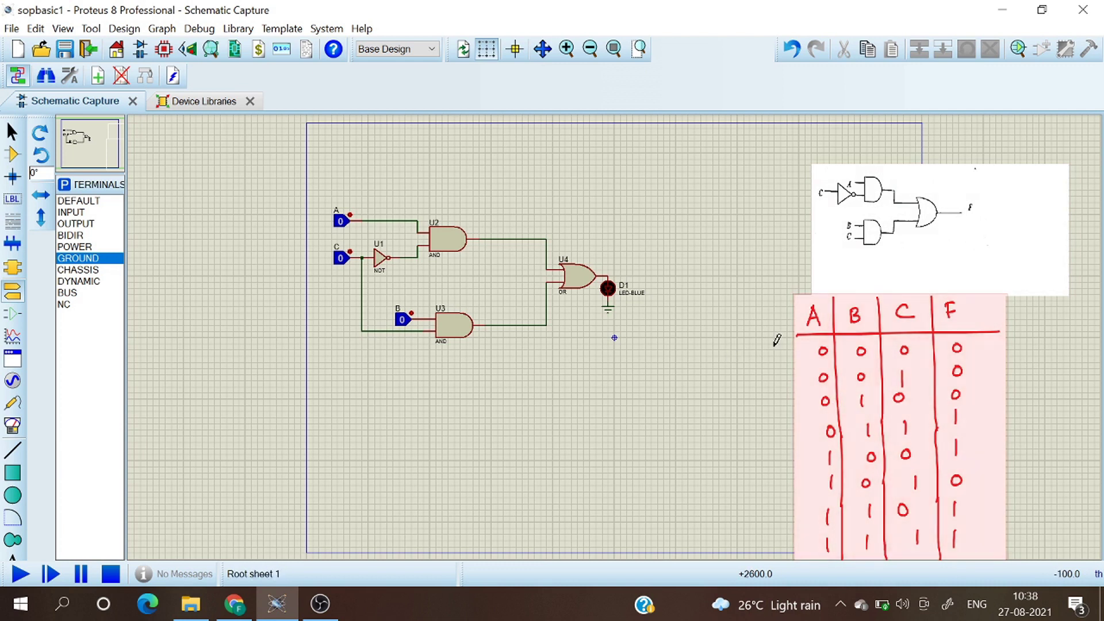
{"action": "left_click", "coordinate": [827, 537]}
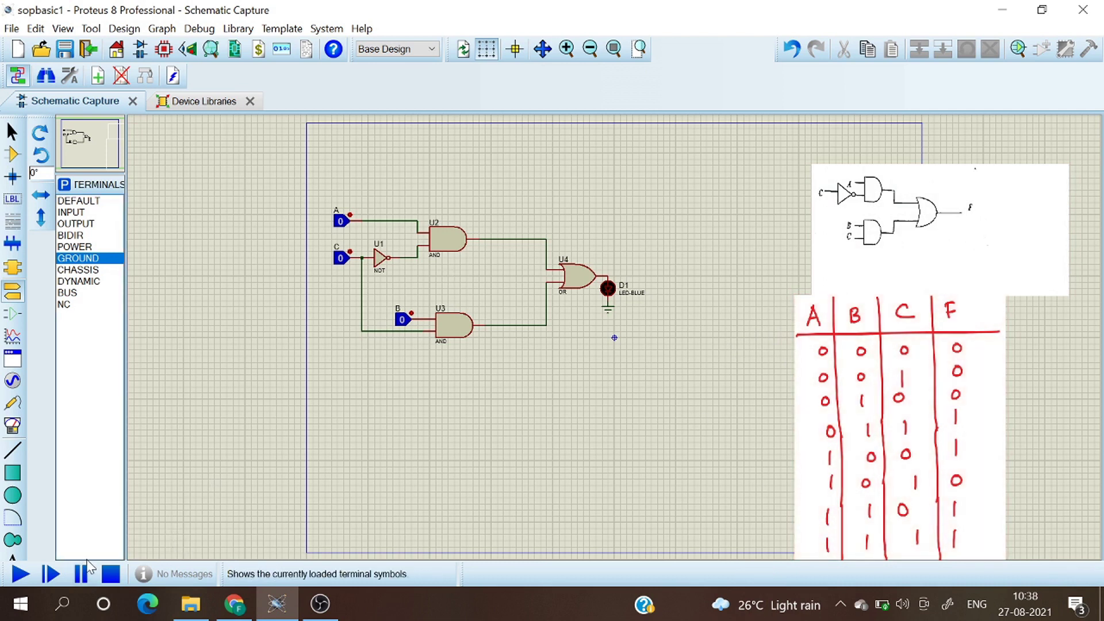
Run the simulation and test the LED output by switching toggles C and B to 1 and back to 0
{"action": "left_click", "coordinate": [21, 575]}
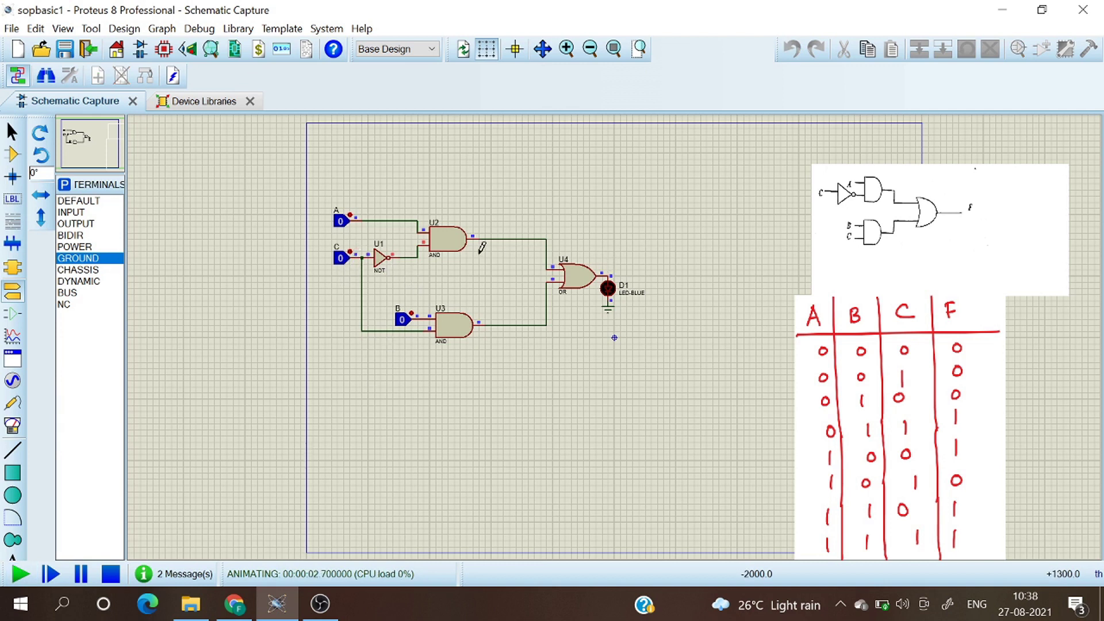
{"action": "left_click", "coordinate": [350, 251]}
{"action": "left_click", "coordinate": [412, 310]}
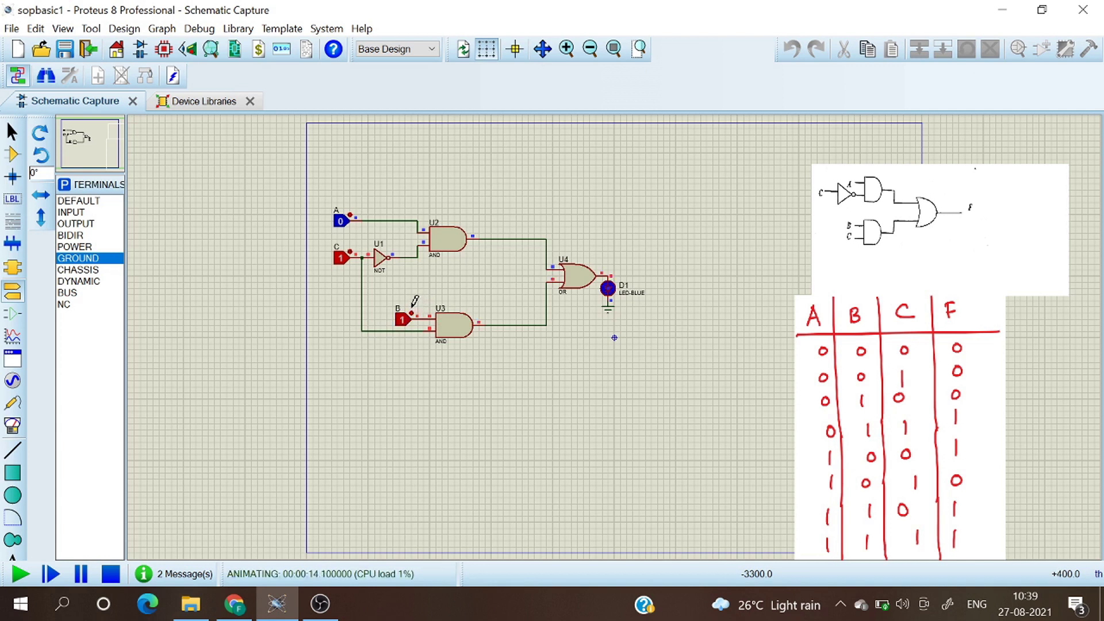
{"action": "left_click", "coordinate": [351, 251]}
{"action": "left_click", "coordinate": [412, 313]}
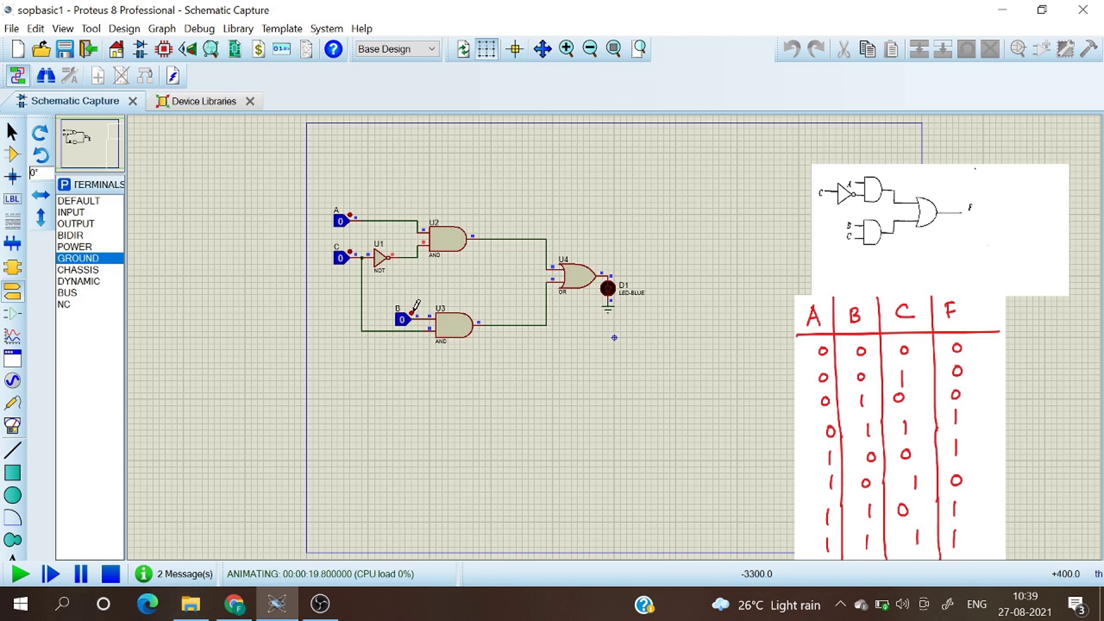
With toggle A at 0, test the LED output by switching C and B through their 0/1 combinations, returning both to 0
{"action": "left_click", "coordinate": [351, 250]}
{"action": "left_click", "coordinate": [350, 251]}
{"action": "left_click", "coordinate": [411, 310]}
{"action": "left_click", "coordinate": [352, 249]}
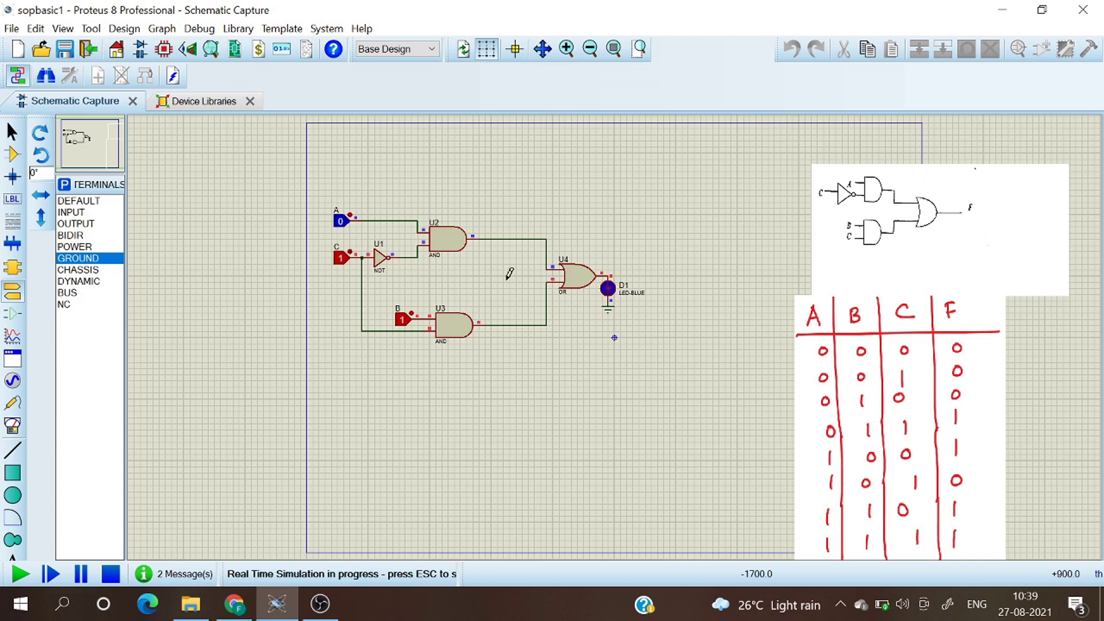
{"action": "left_click", "coordinate": [351, 250]}
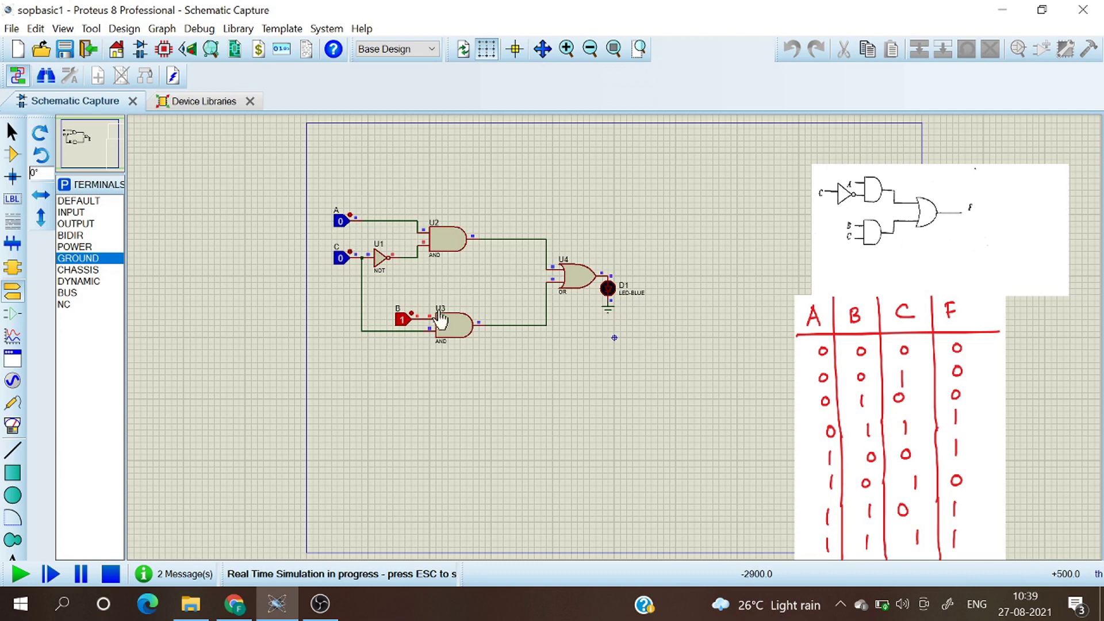
{"action": "left_click", "coordinate": [412, 312]}
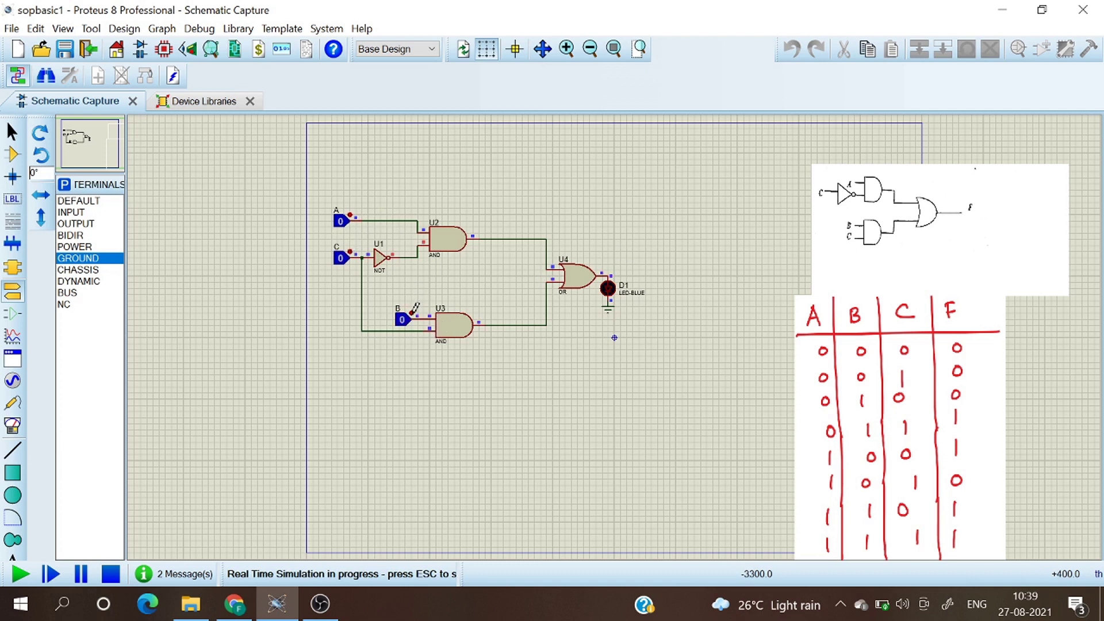
Set toggle A to 1 and test the LED output for all combinations of B and C, ending with all three at 1
{"action": "left_click", "coordinate": [351, 214]}
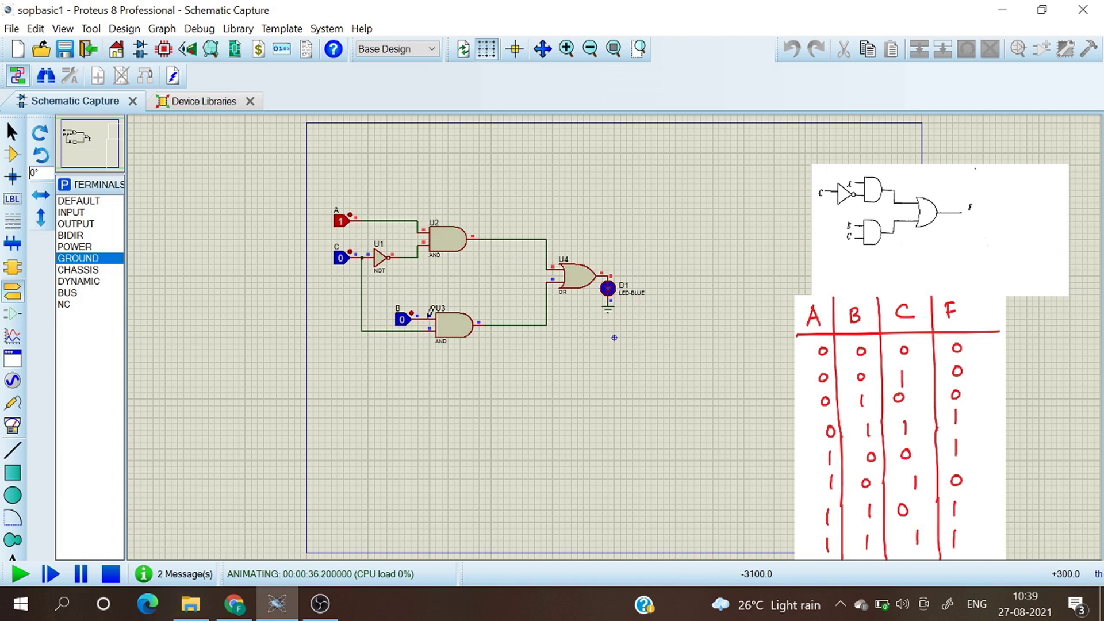
{"action": "left_click", "coordinate": [351, 250]}
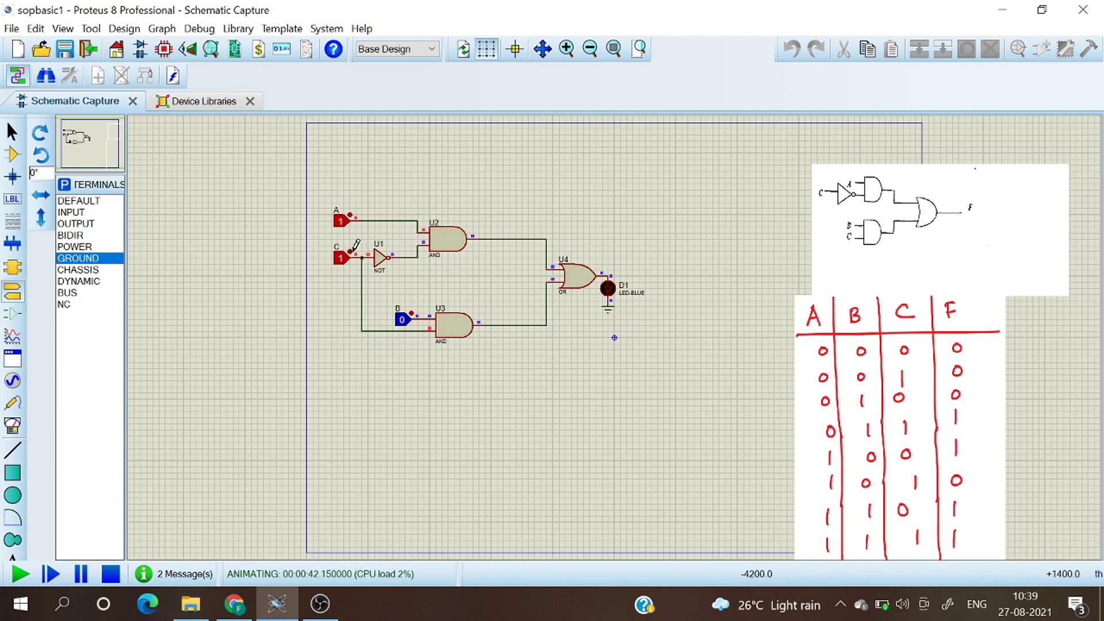
{"action": "left_click", "coordinate": [351, 251]}
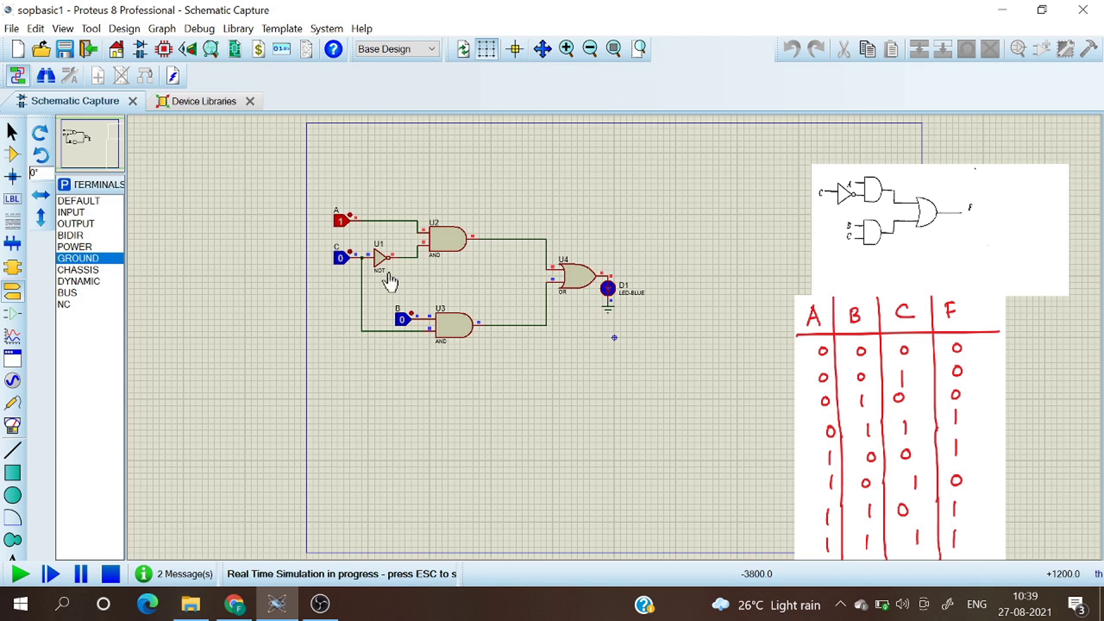
{"action": "left_click", "coordinate": [413, 306]}
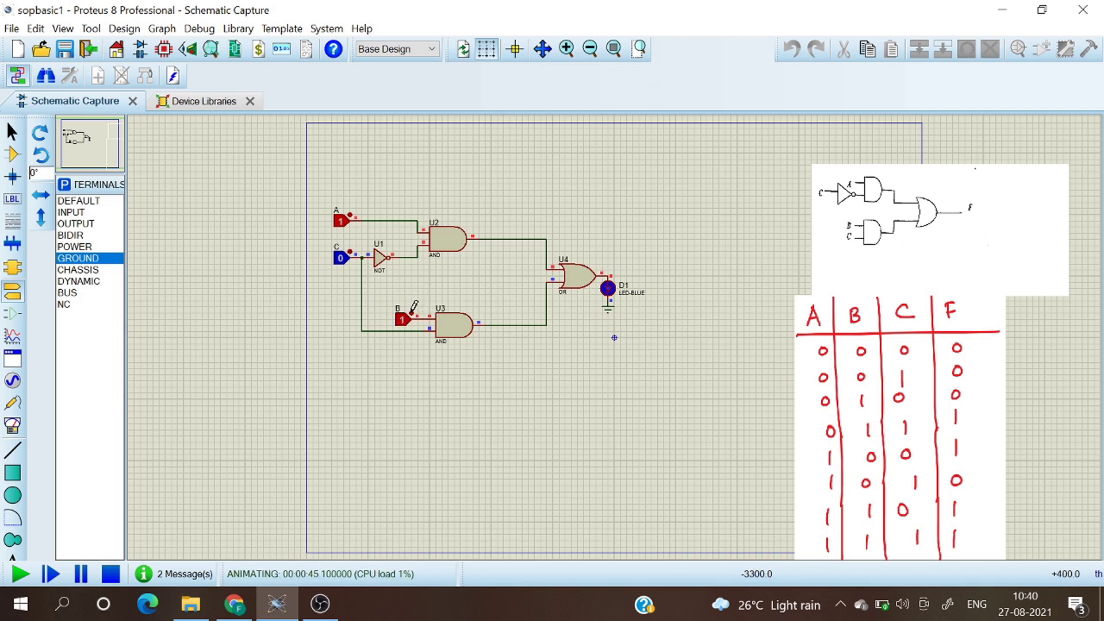
{"action": "left_click", "coordinate": [351, 246]}
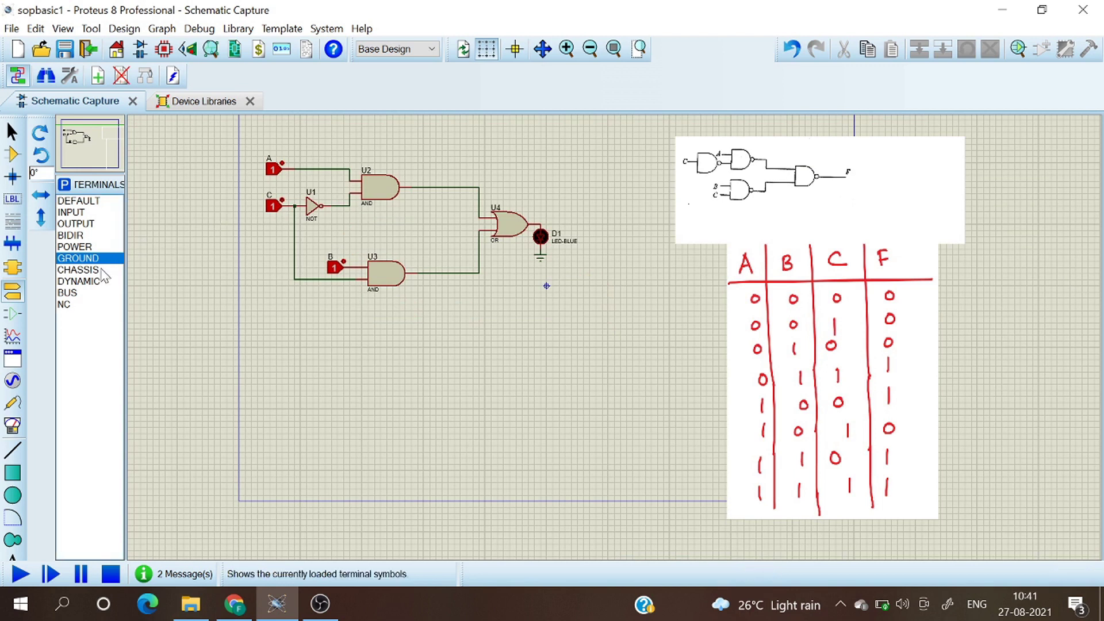
Place four NAND gates below the first circuit, arranged as in the NAND-only reference sketch
{"action": "left_click", "coordinate": [12, 154]}
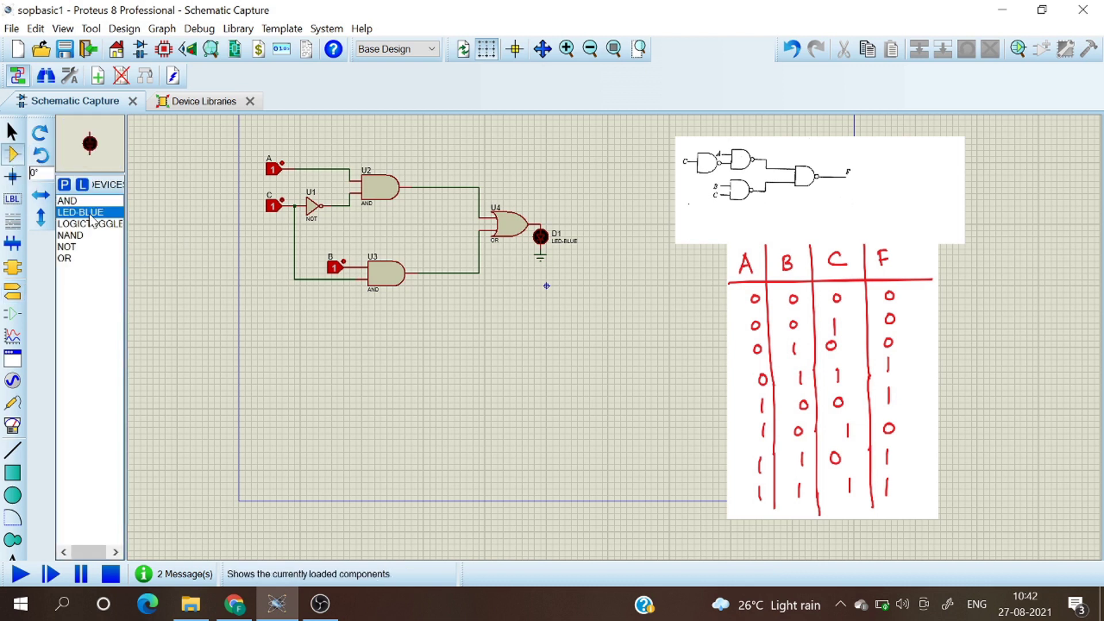
{"action": "left_click", "coordinate": [84, 238]}
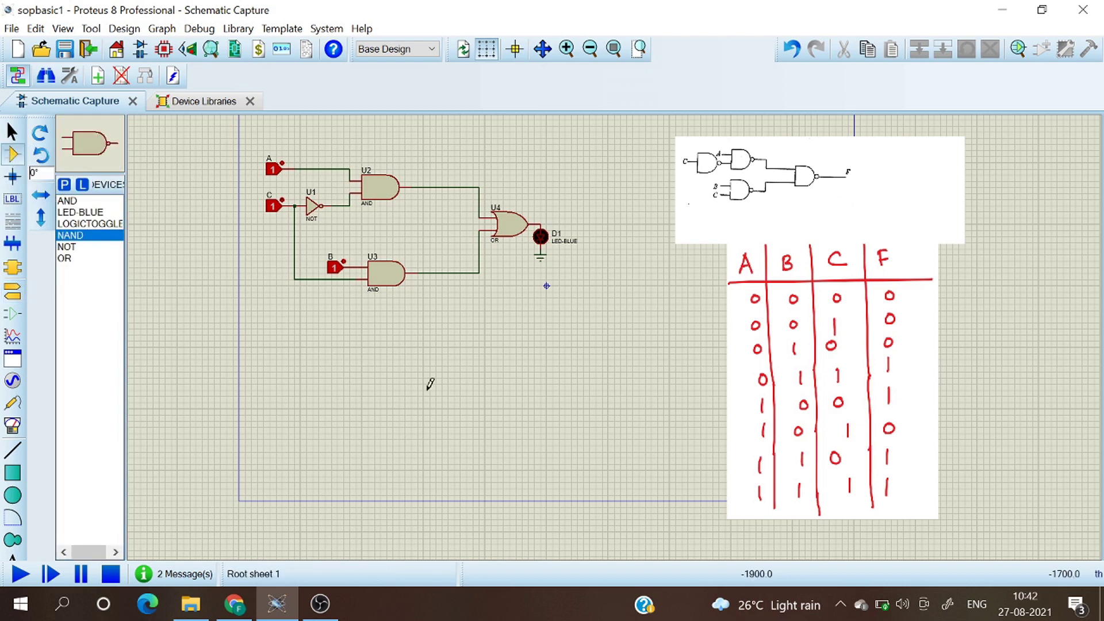
{"action": "left_click", "coordinate": [391, 366]}
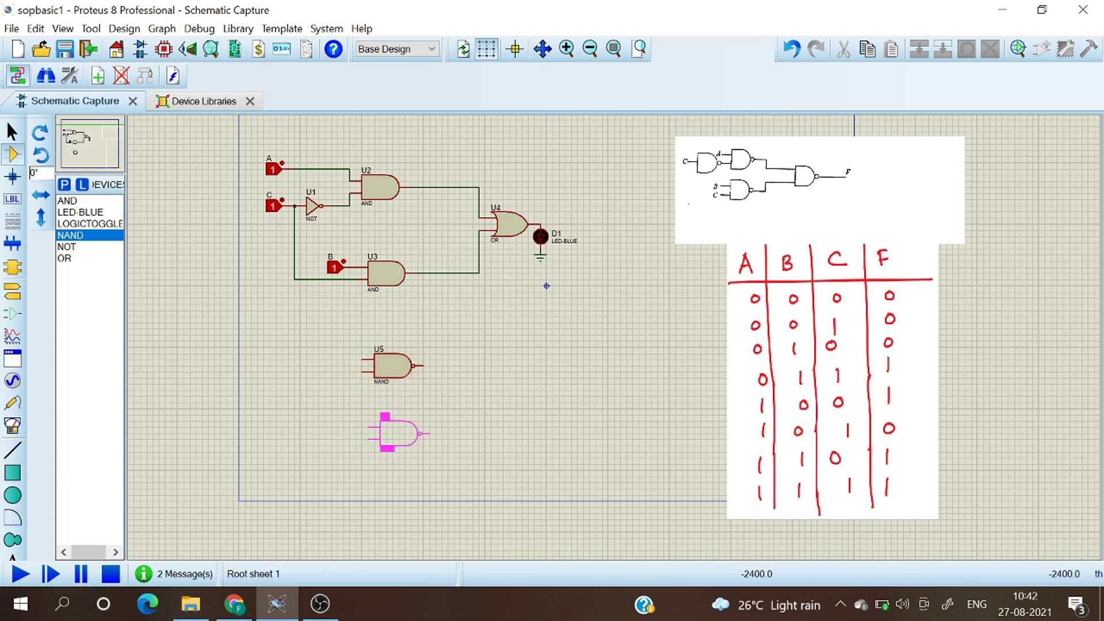
{"action": "left_click", "coordinate": [398, 433]}
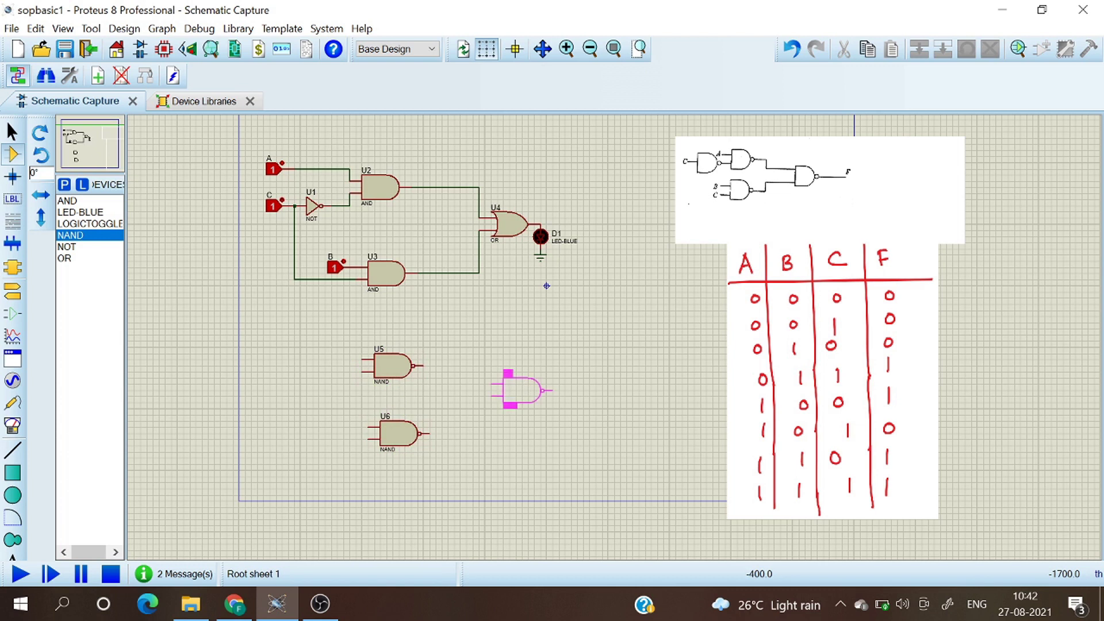
{"action": "left_click", "coordinate": [522, 392]}
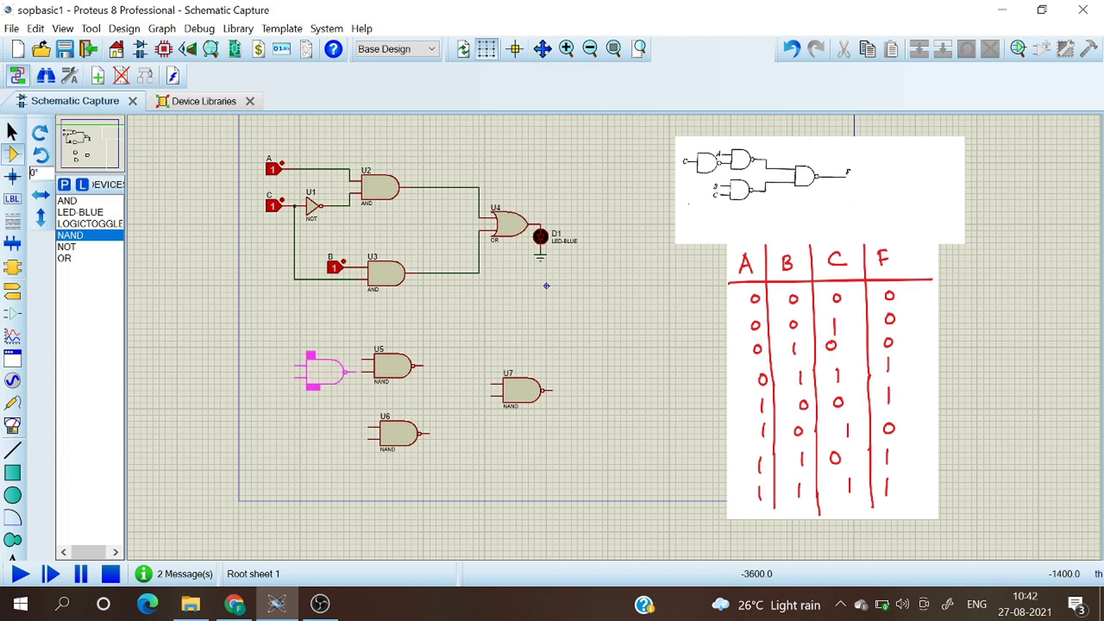
{"action": "left_click", "coordinate": [325, 370]}
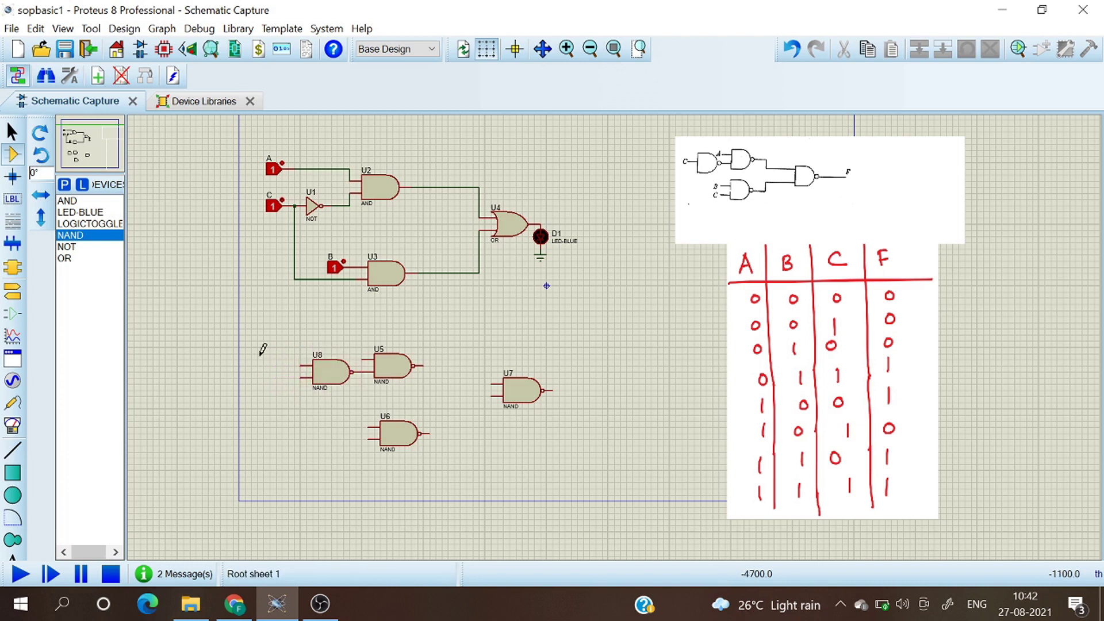
Place three LOGICTOGGLE inputs: one above NAND gate U8, one to its left and one left of U6
{"action": "left_click", "coordinate": [79, 223]}
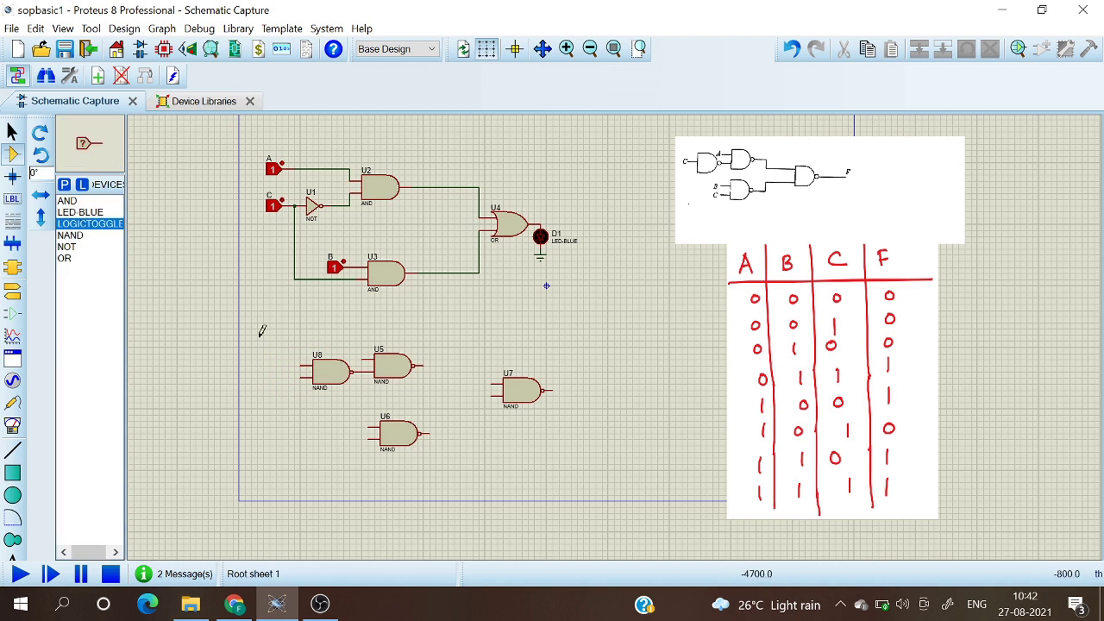
{"action": "left_click", "coordinate": [306, 327]}
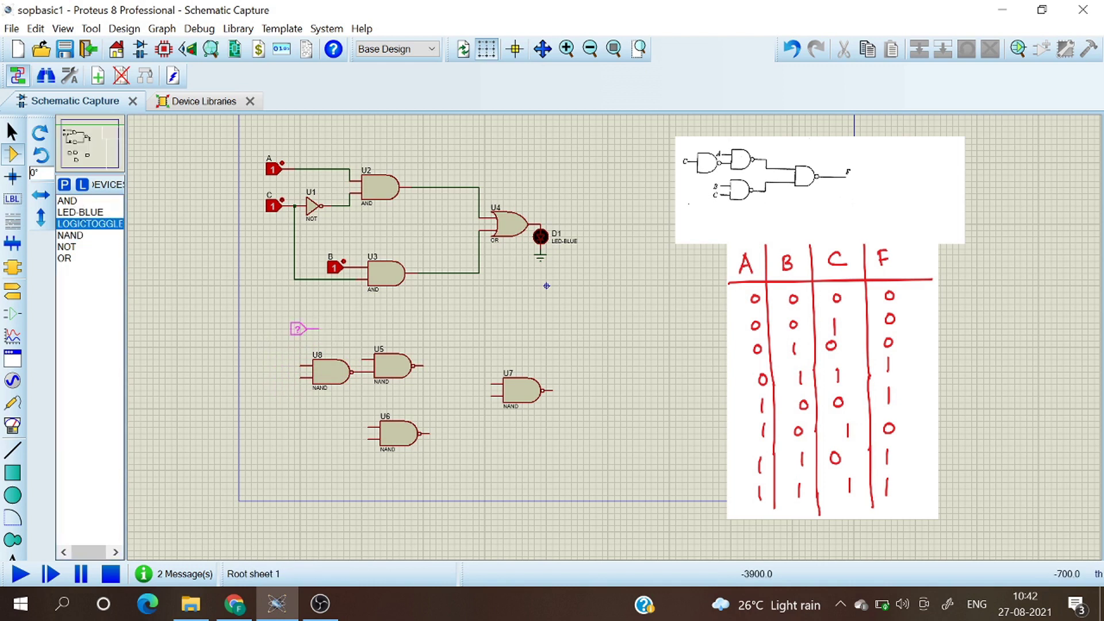
{"action": "left_click", "coordinate": [316, 325]}
{"action": "left_click", "coordinate": [263, 372]}
{"action": "left_click", "coordinate": [261, 371]}
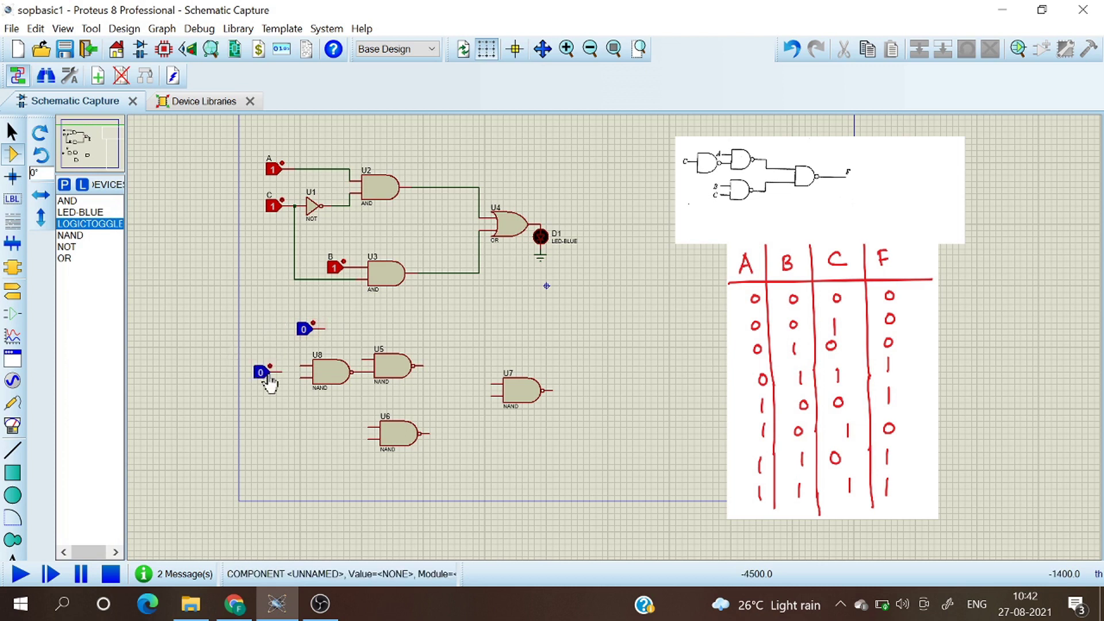
{"action": "left_click", "coordinate": [329, 427]}
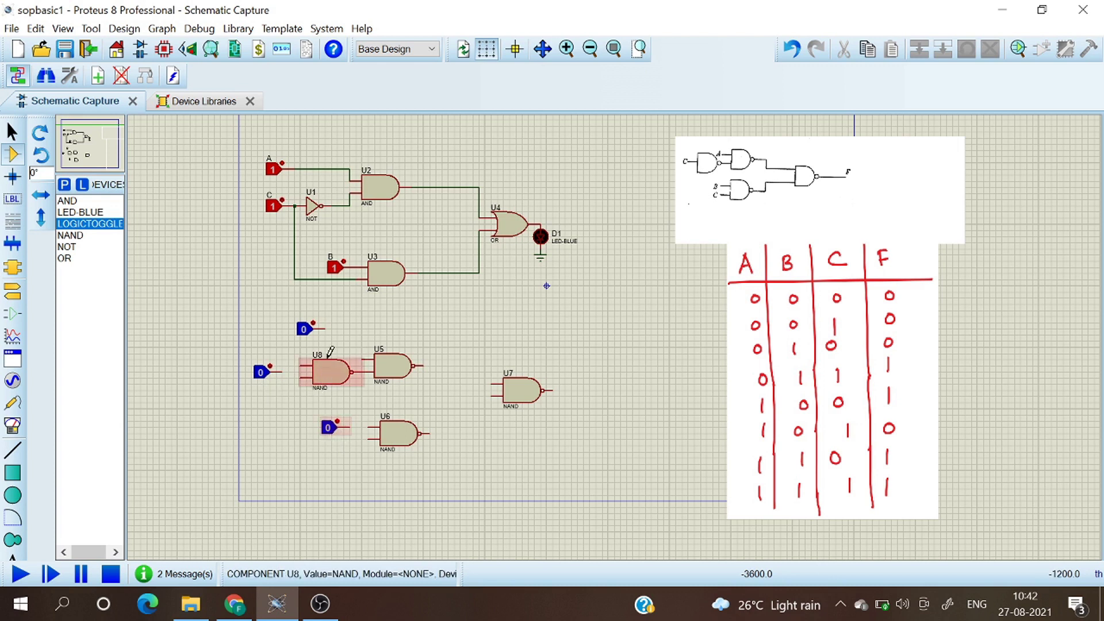
Wire the upper toggle to U5's upper input, and tie U8's two inputs together and to the toggle on its left
{"action": "left_click", "coordinate": [328, 326]}
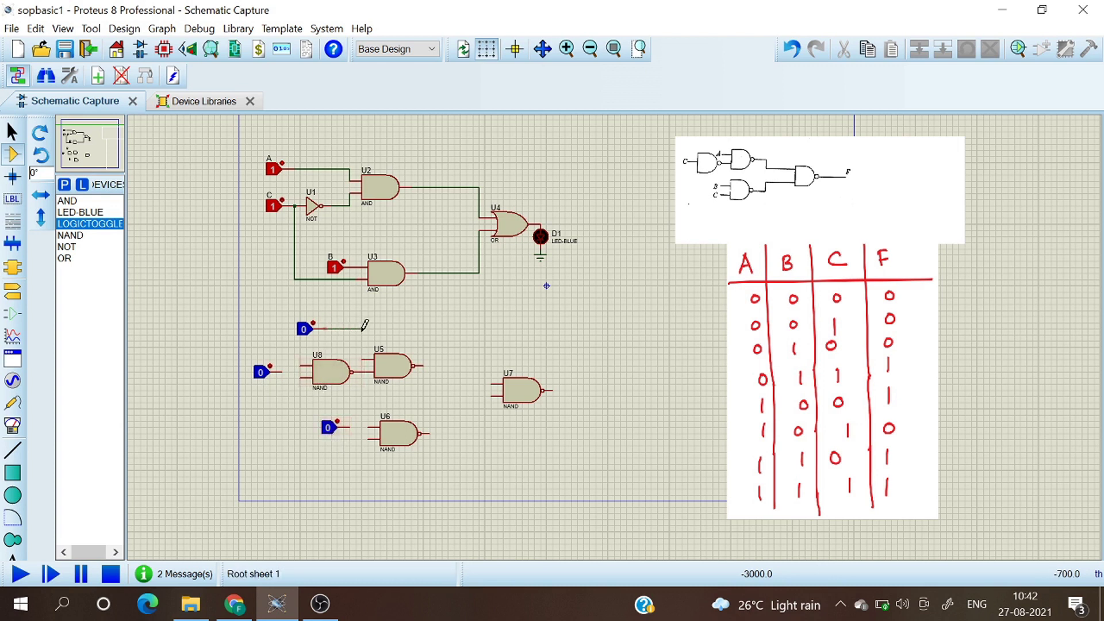
{"action": "left_click", "coordinate": [362, 358]}
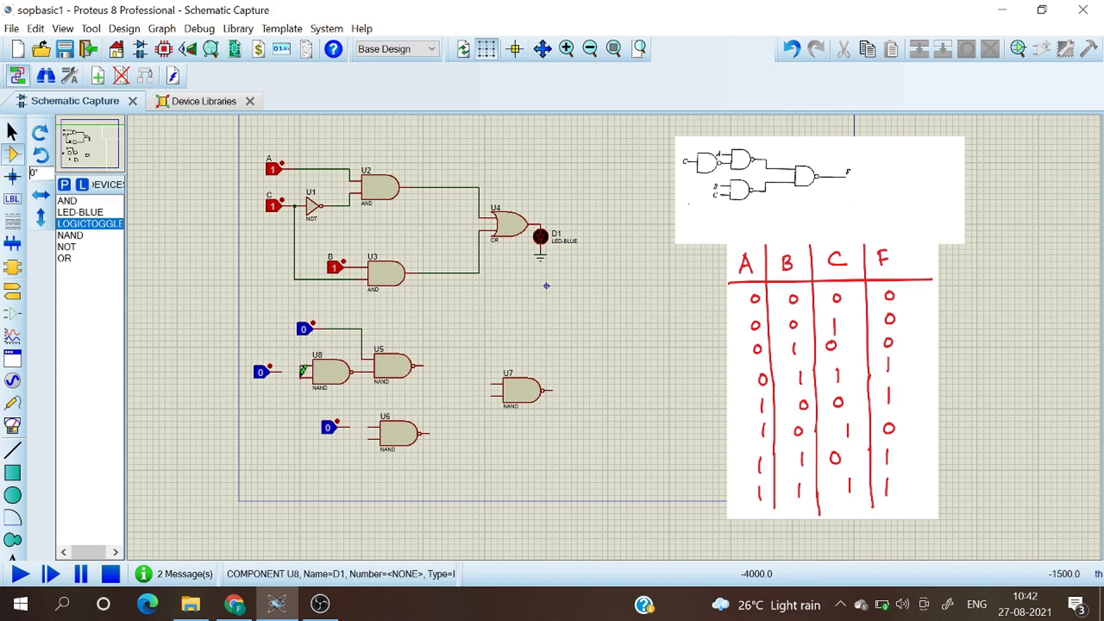
{"action": "left_click", "coordinate": [300, 366]}
{"action": "left_click", "coordinate": [299, 375]}
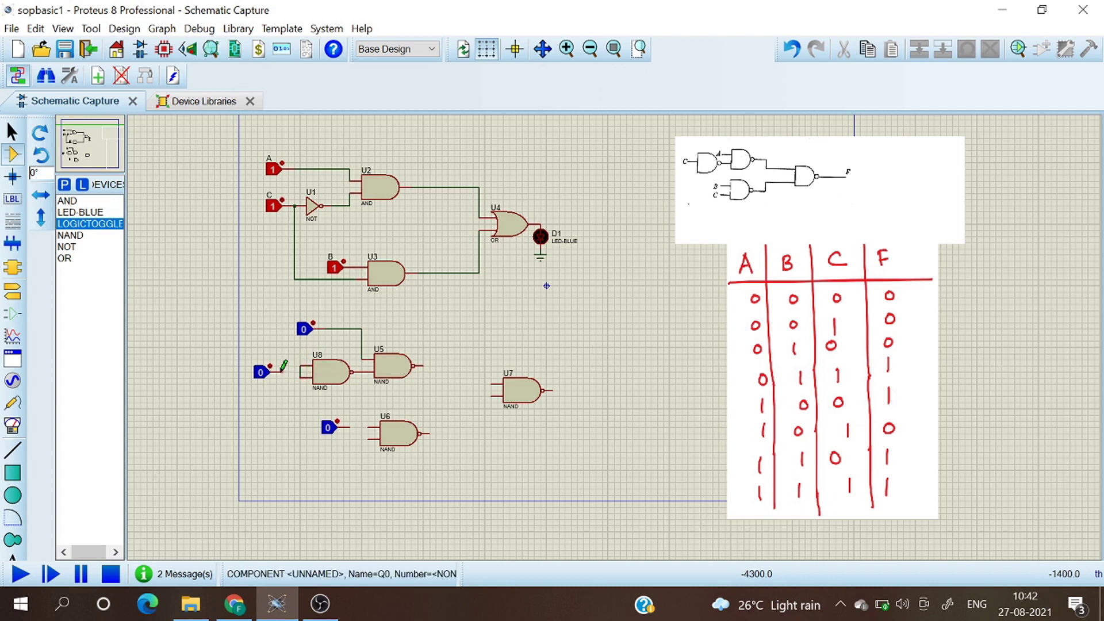
{"action": "left_click", "coordinate": [287, 371]}
{"action": "left_click", "coordinate": [300, 372]}
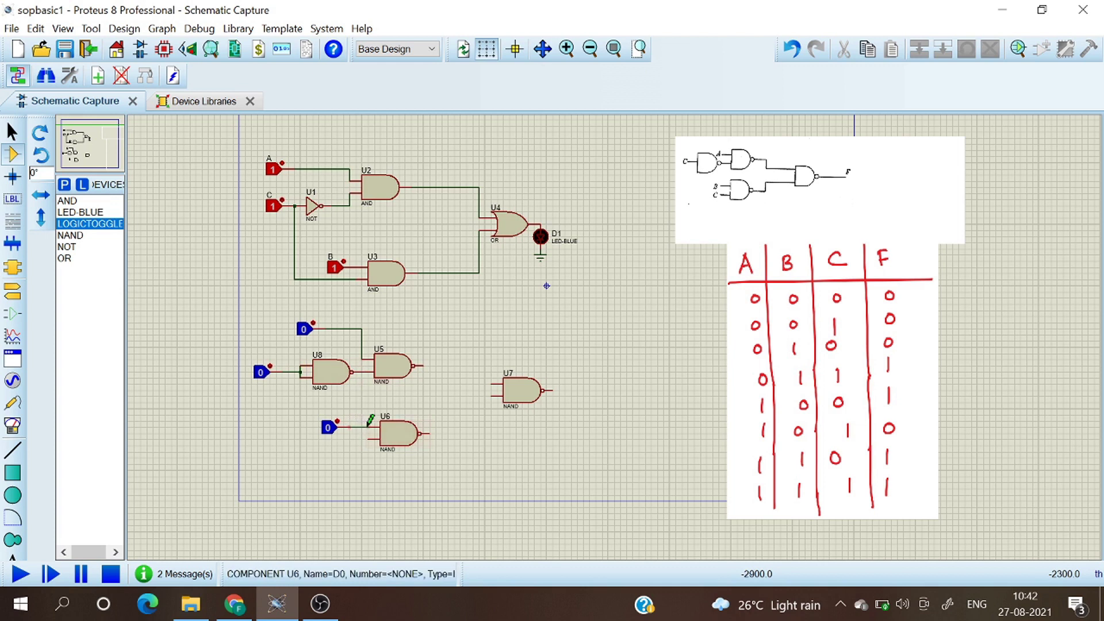
Wire the lower toggle to U6's upper input and branch the wire feeding U8 to U6's lower input
{"action": "left_click", "coordinate": [368, 426]}
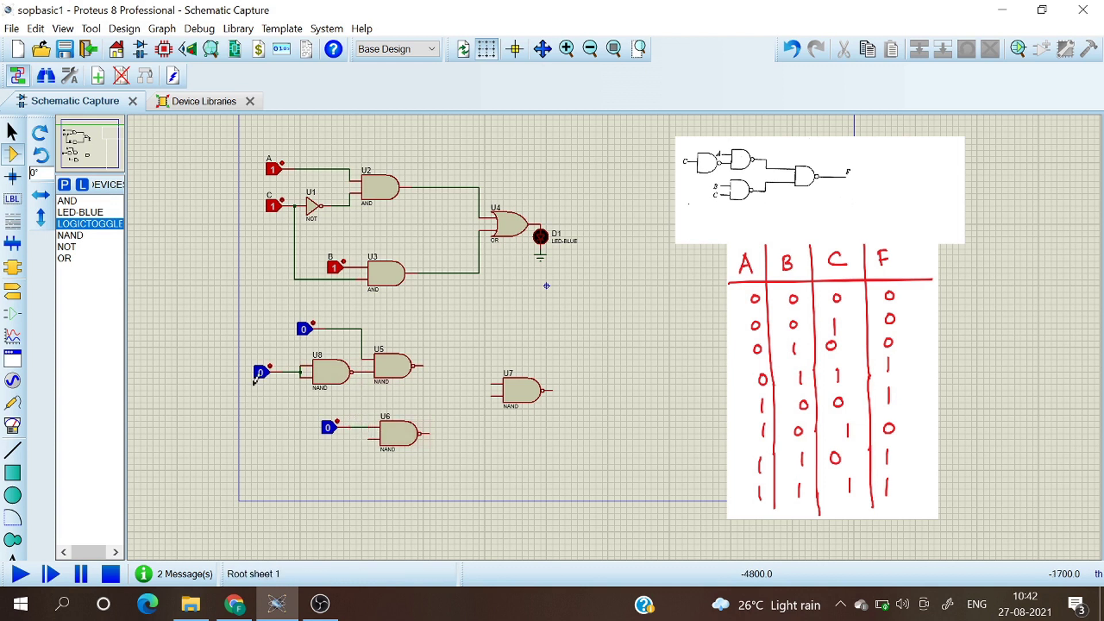
{"action": "left_click", "coordinate": [282, 371]}
{"action": "left_click", "coordinate": [369, 439]}
Wire the outputs of NAND gates U5 and U6 to the upper and lower inputs of U7
{"action": "left_click", "coordinate": [422, 363]}
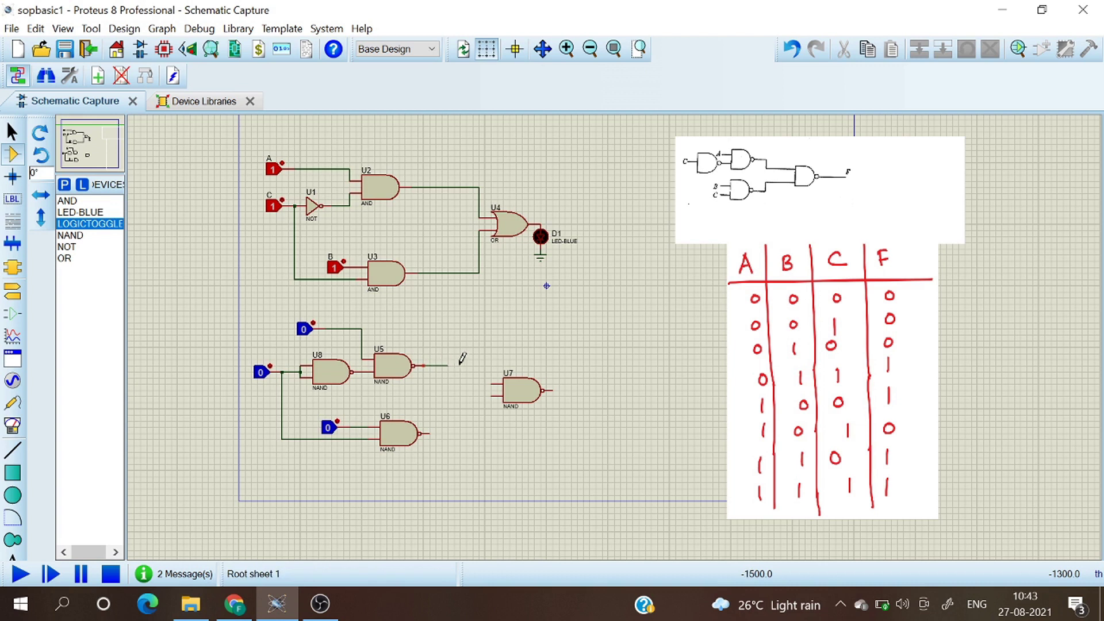
{"action": "left_click", "coordinate": [492, 384]}
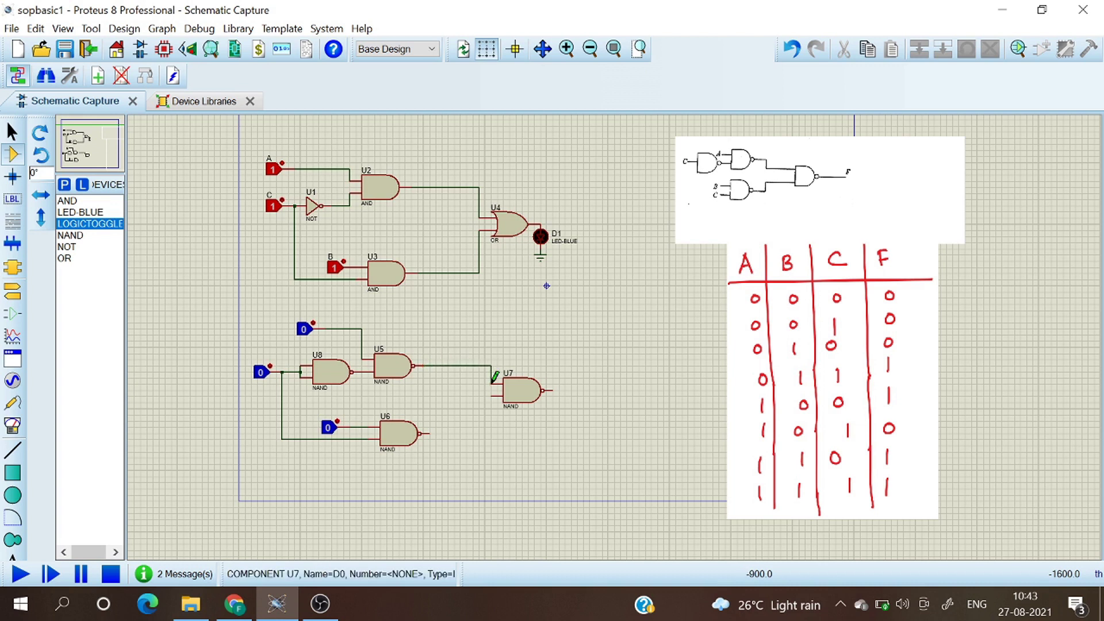
{"action": "left_click", "coordinate": [424, 433]}
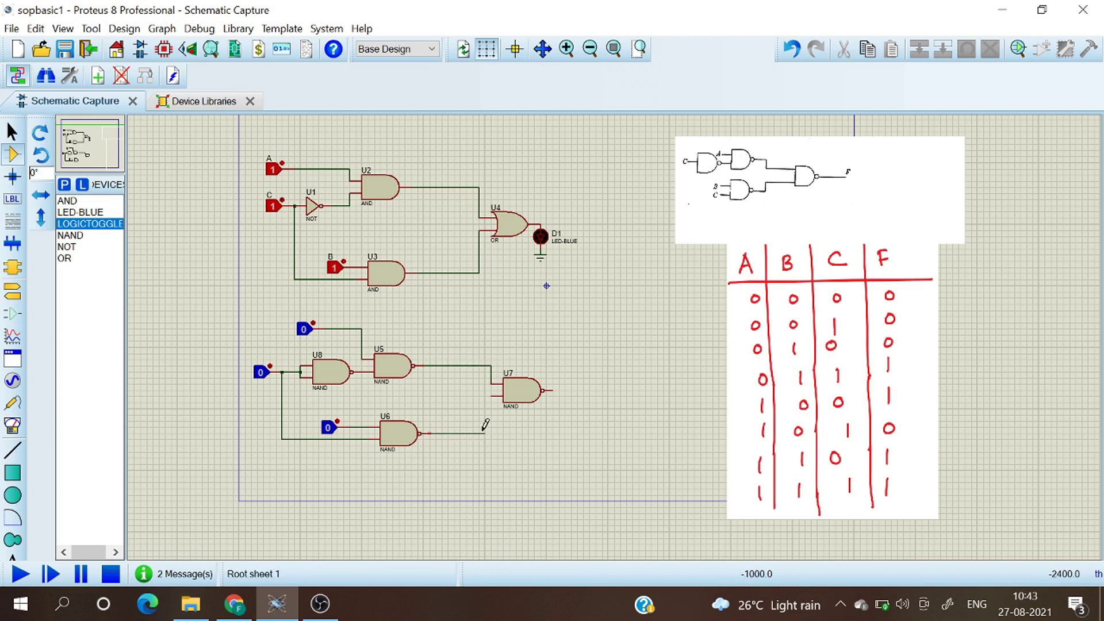
{"action": "left_click", "coordinate": [492, 397]}
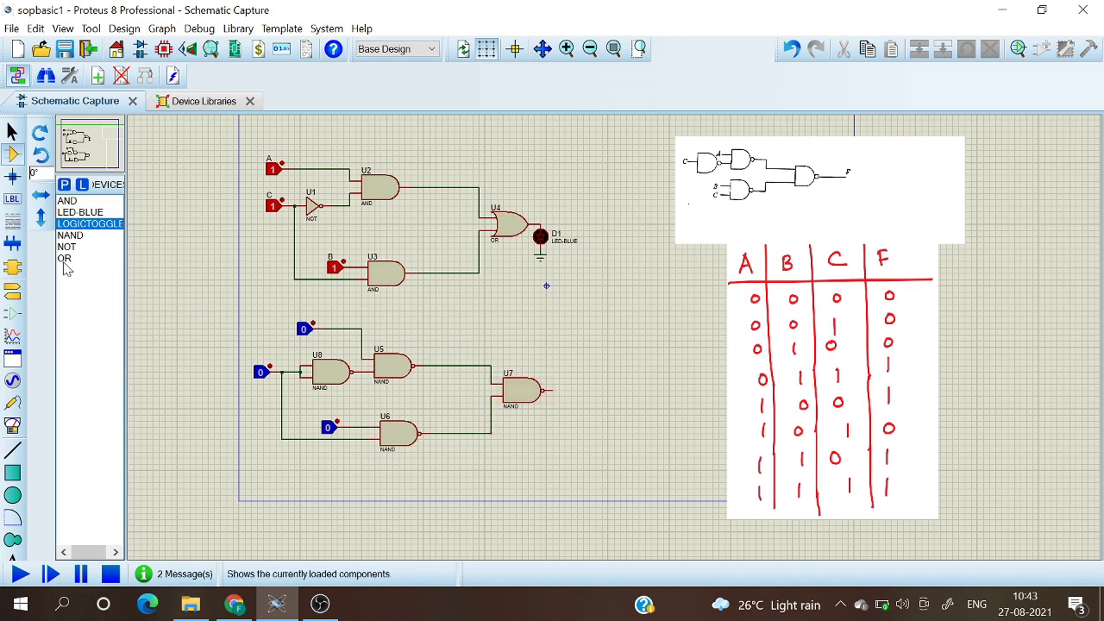
Place a LED-BLUE directly on NAND gate U7's output and a GROUND terminal on the LED's lower pin
{"action": "left_click", "coordinate": [84, 213]}
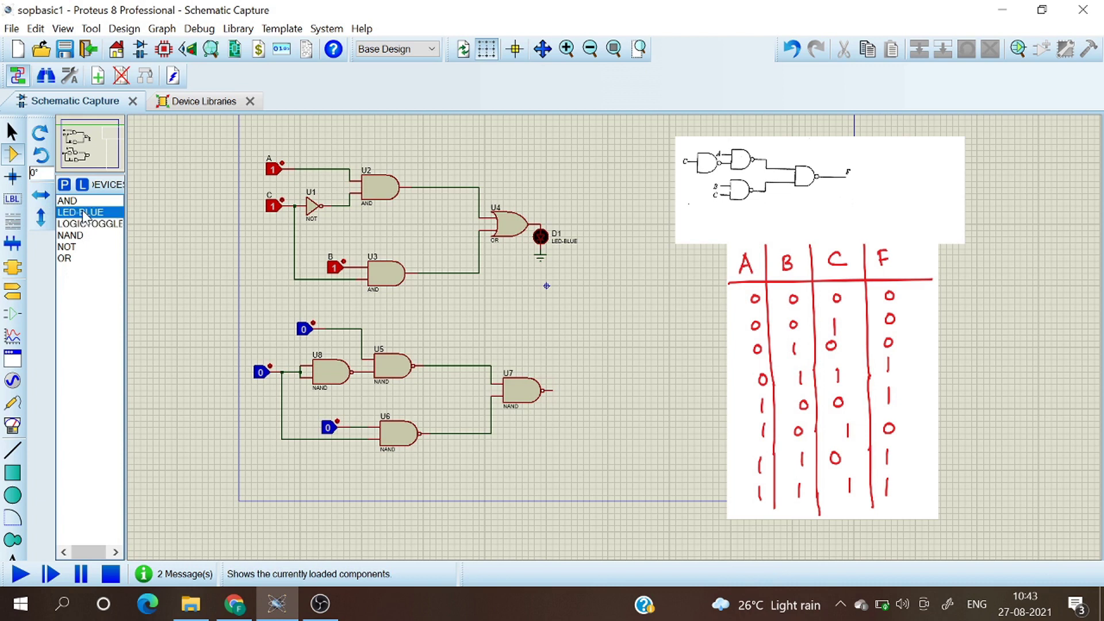
{"action": "left_click", "coordinate": [561, 397]}
{"action": "left_click", "coordinate": [553, 402]}
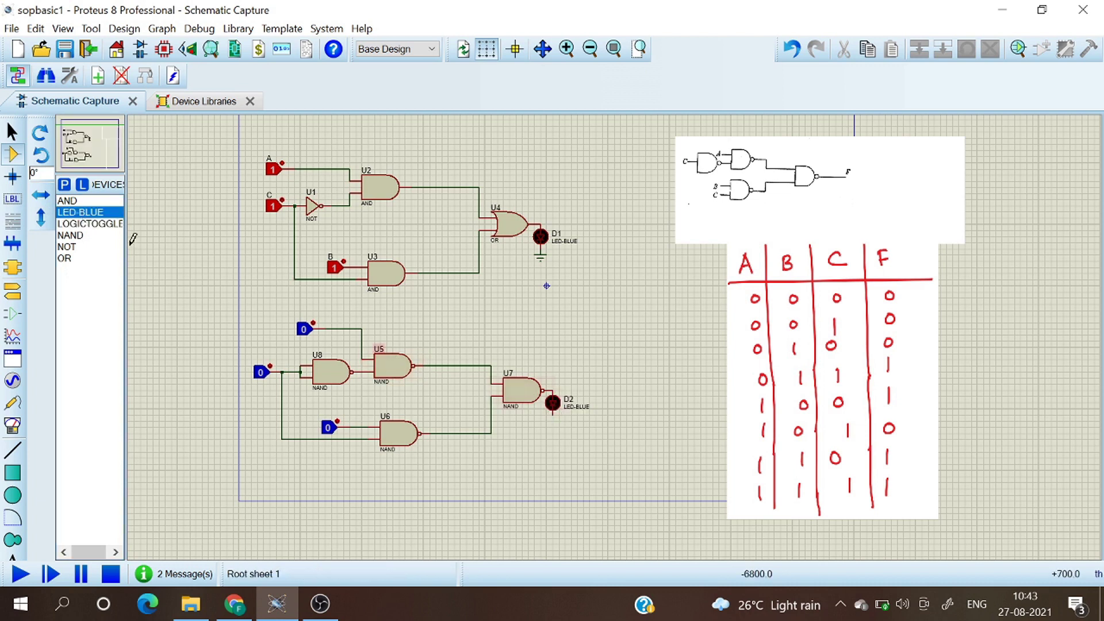
{"action": "left_click", "coordinate": [13, 290]}
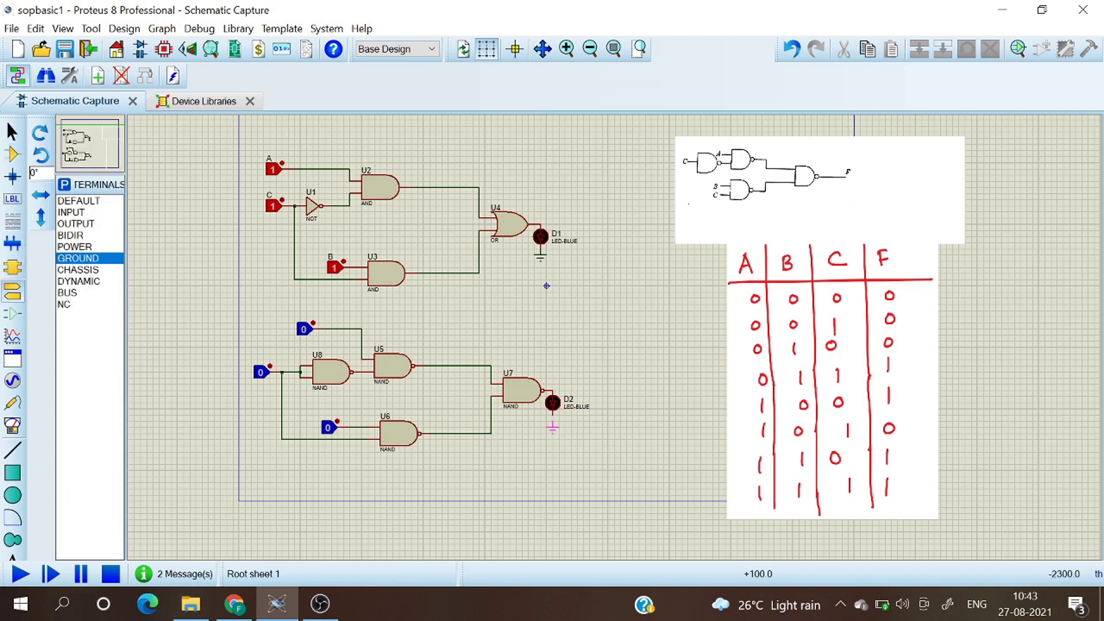
{"action": "left_click", "coordinate": [552, 422]}
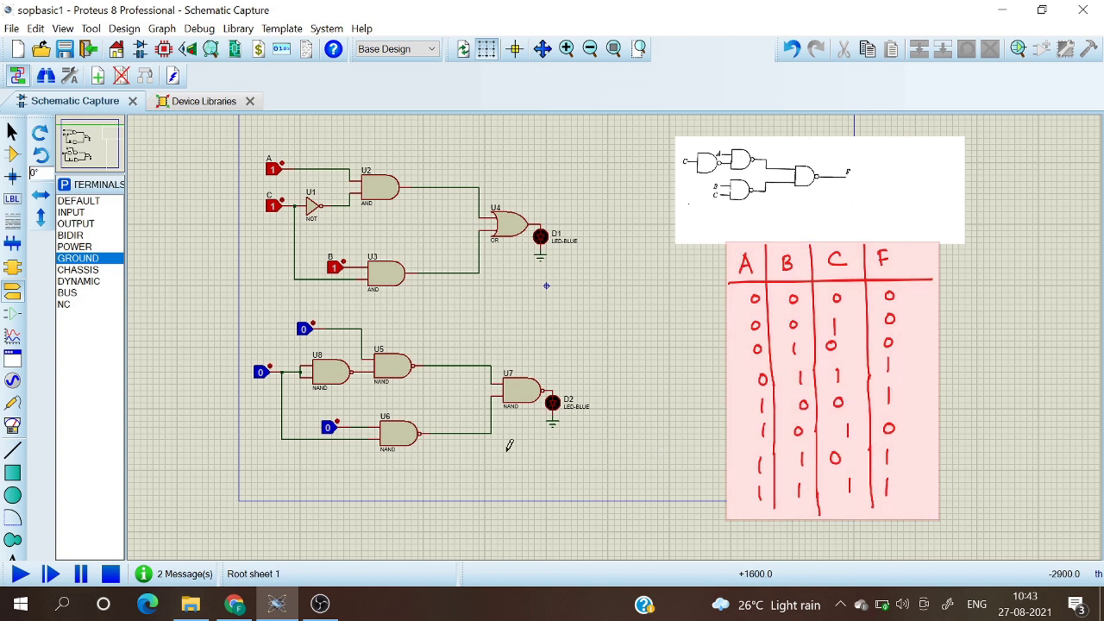
Run the simulation with both circuits briefly, then stop it
{"action": "left_click", "coordinate": [19, 573]}
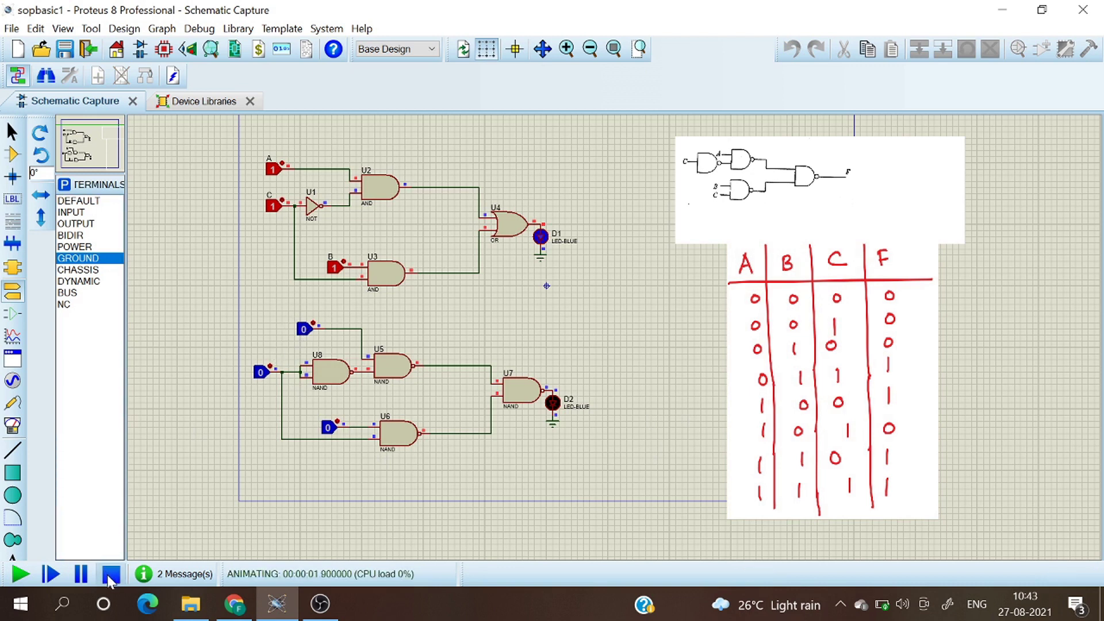
{"action": "left_click", "coordinate": [110, 573]}
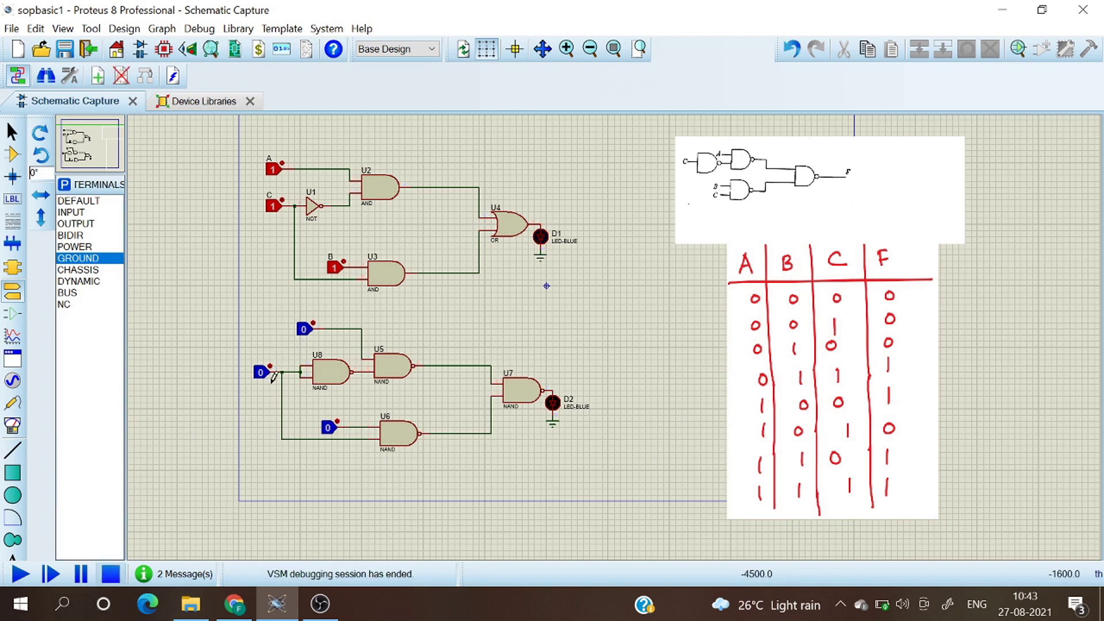
Set the part reference of the logic toggle feeding NAND gate U5 to A, accepting the duplicate reference
{"action": "right_click", "coordinate": [313, 322]}
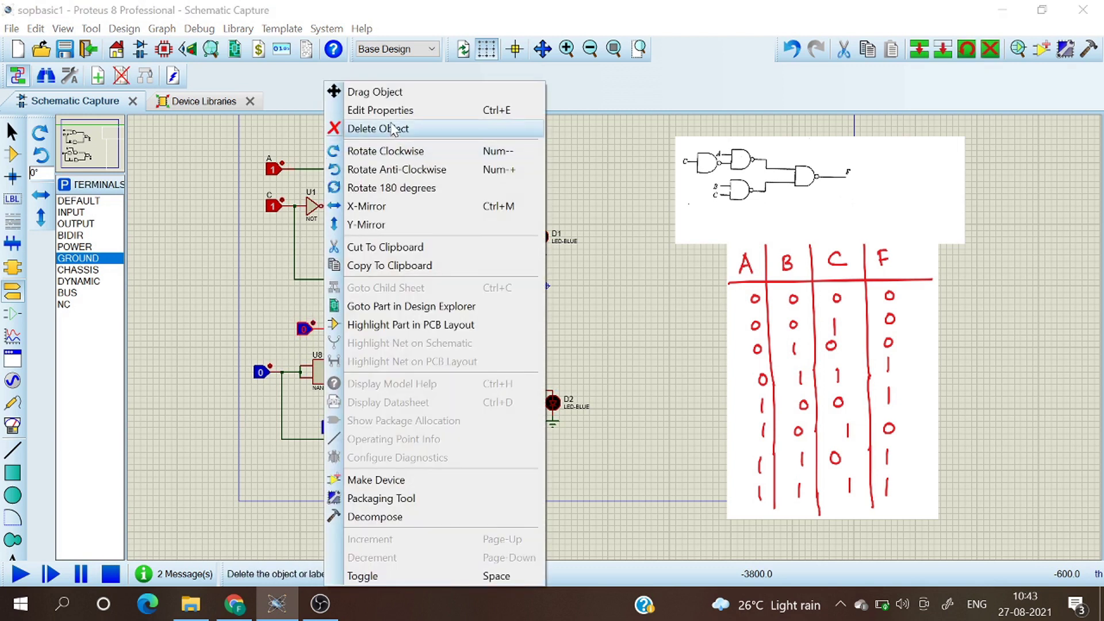
{"action": "left_click", "coordinate": [391, 112]}
{"action": "type", "text": "A"}
{"action": "key", "text": "Return"}
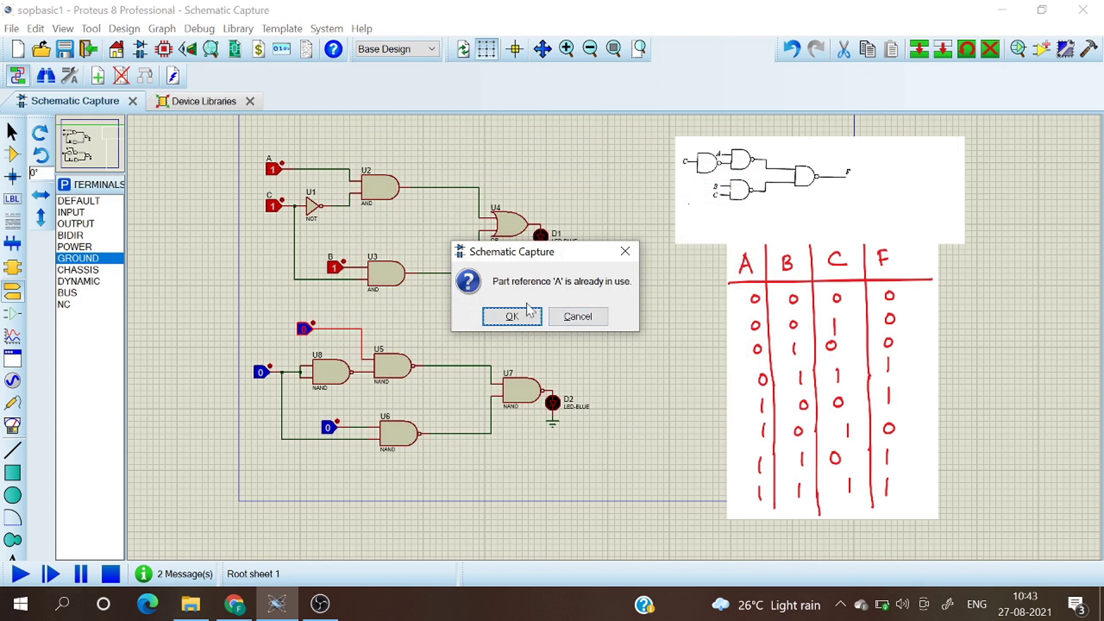
{"action": "left_click", "coordinate": [512, 316]}
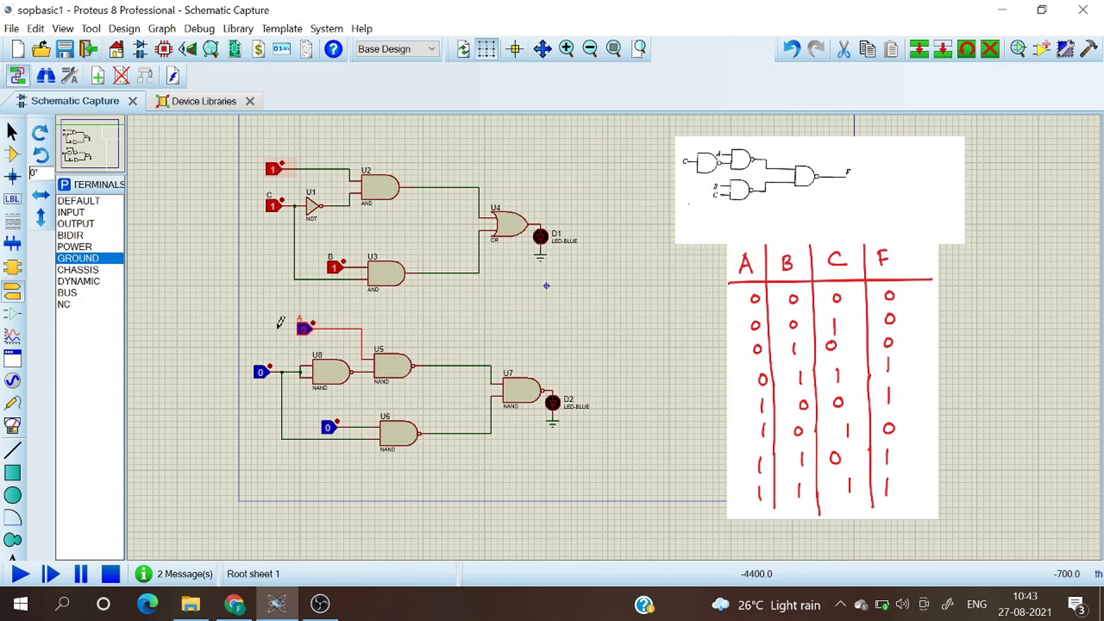
Set the part reference of the logic toggle feeding NAND gate U8 to C, accepting the duplicate reference
{"action": "right_click", "coordinate": [261, 373]}
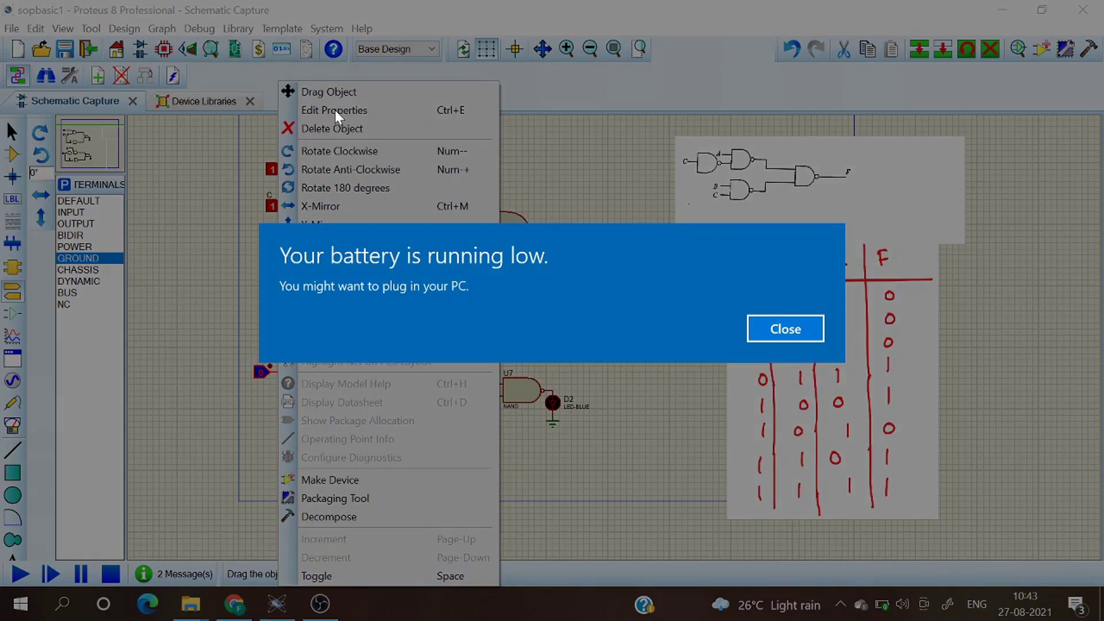
{"action": "left_click", "coordinate": [807, 323]}
{"action": "left_click", "coordinate": [369, 110]}
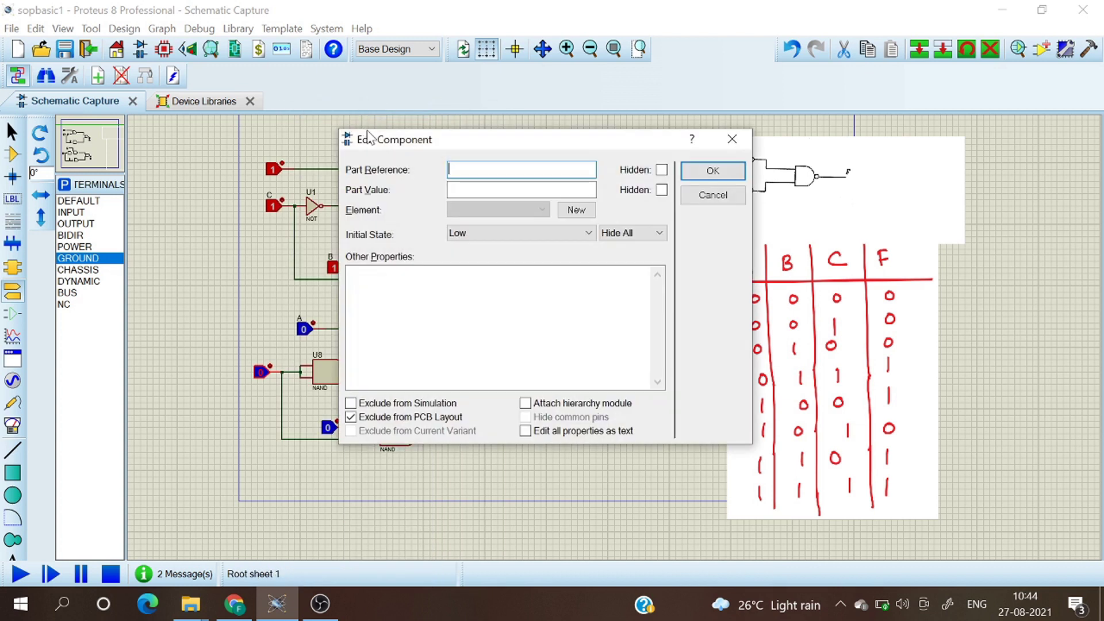
{"action": "type", "text": "C"}
{"action": "key", "text": "Return"}
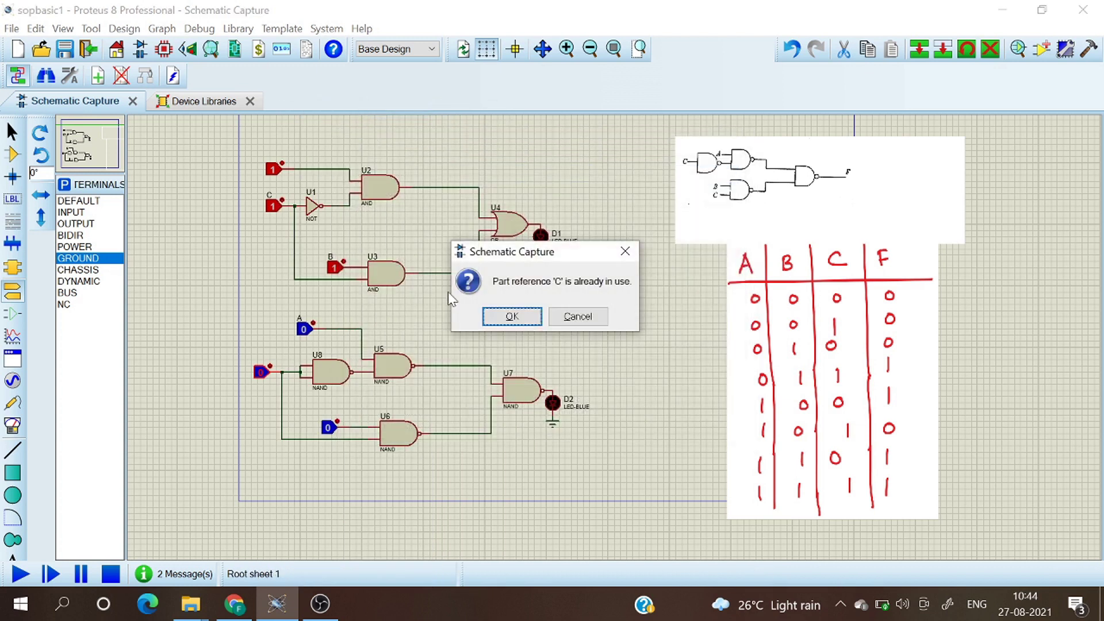
{"action": "left_click", "coordinate": [516, 313]}
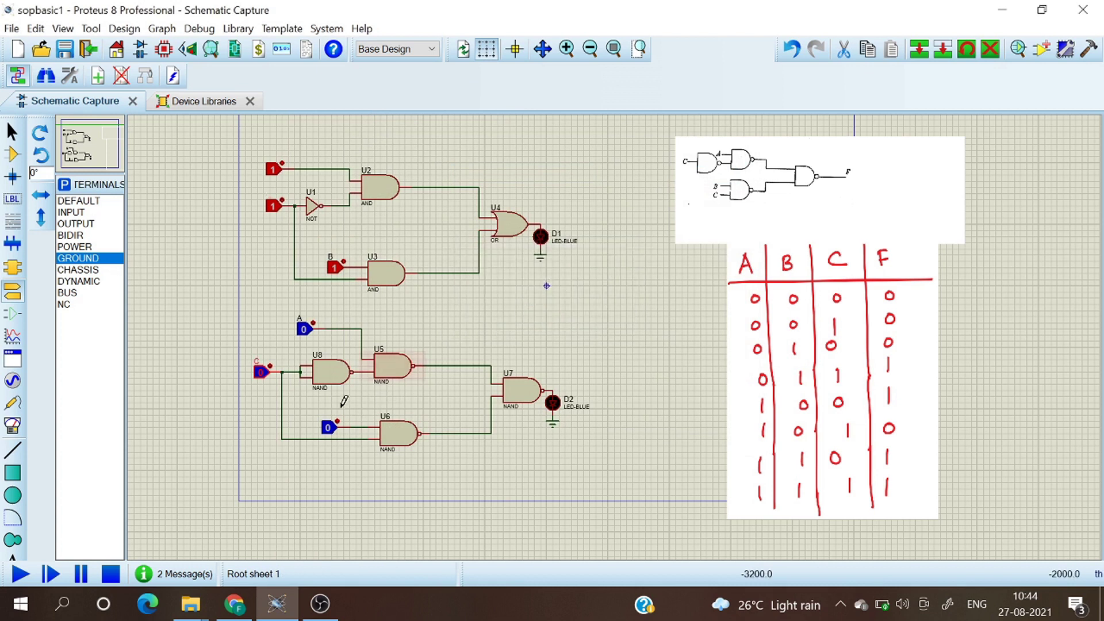
Set the part reference of the logic toggle on U6's upper input to B, accepting the duplicate reference
{"action": "right_click", "coordinate": [333, 426]}
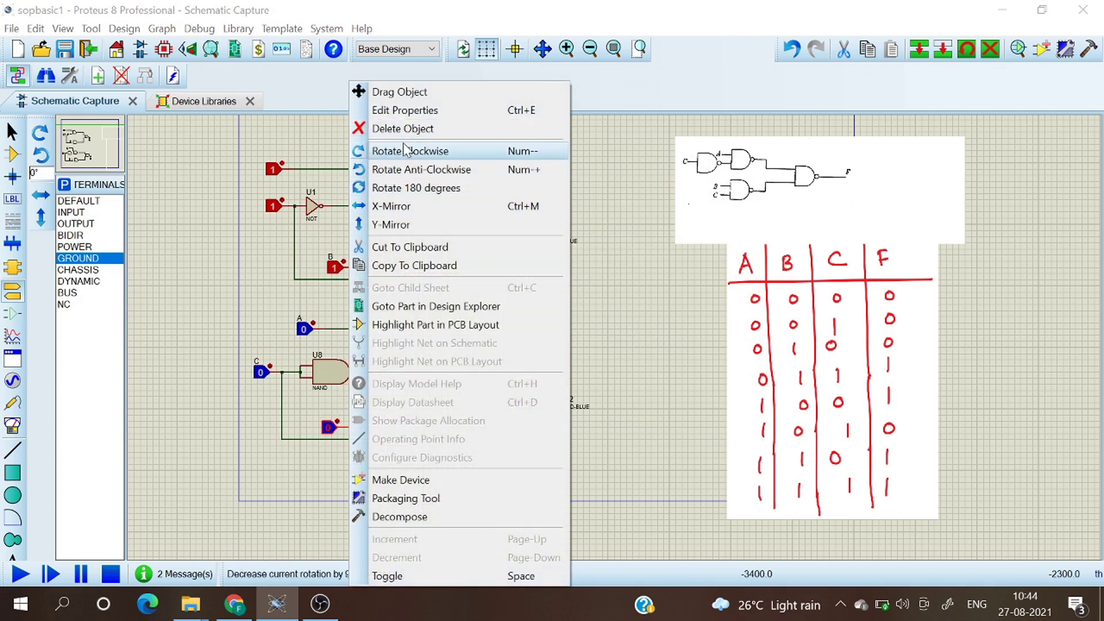
{"action": "left_click", "coordinate": [408, 111]}
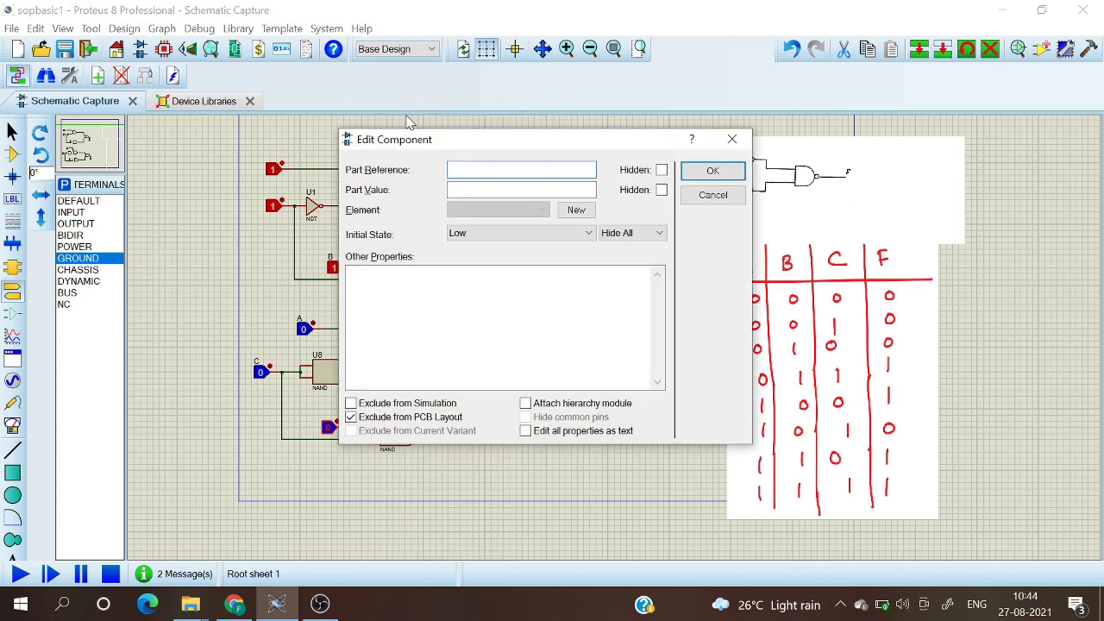
{"action": "type", "text": "B"}
{"action": "key", "text": "Return"}
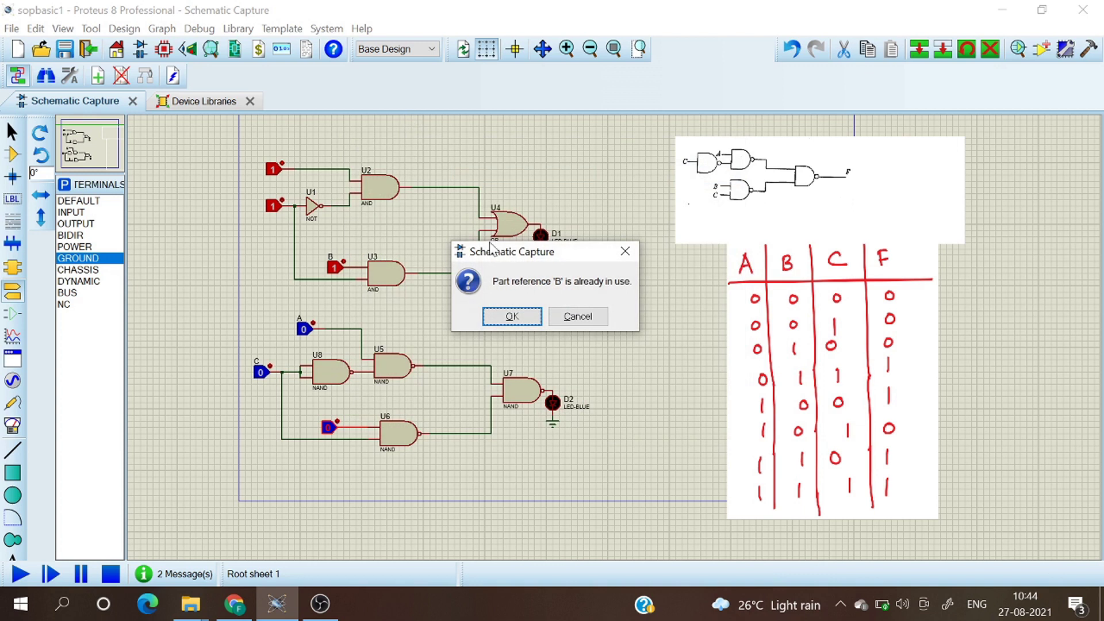
{"action": "left_click", "coordinate": [512, 316]}
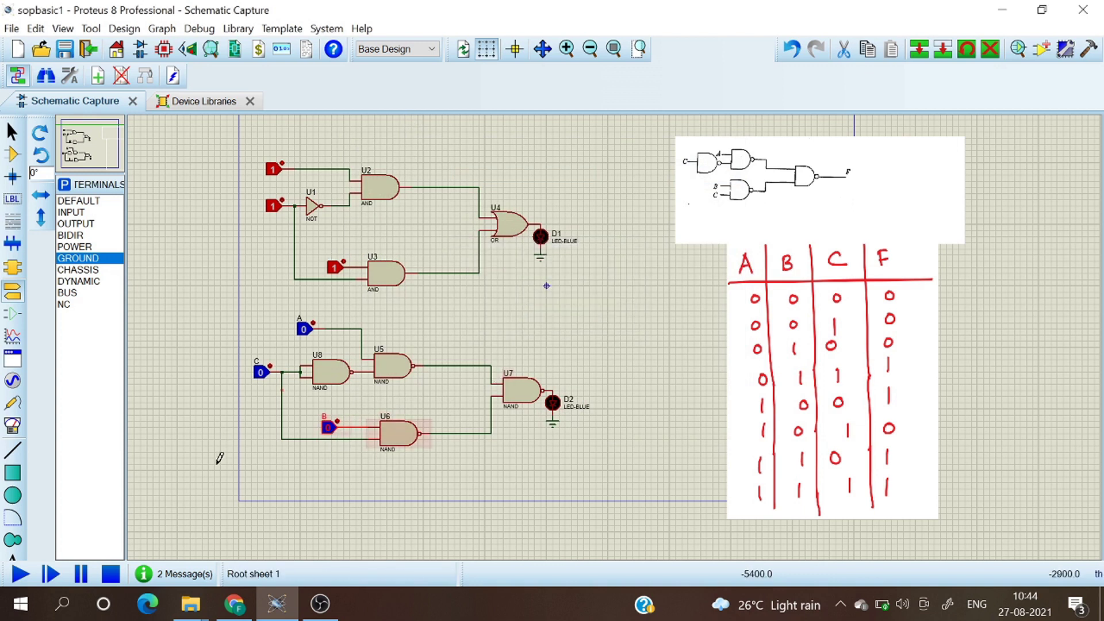
Run the simulation and toggle the NAND circuit's inputs through truth-table rows, including ABC = 001, 101, 111 and 110
{"action": "left_click", "coordinate": [26, 576]}
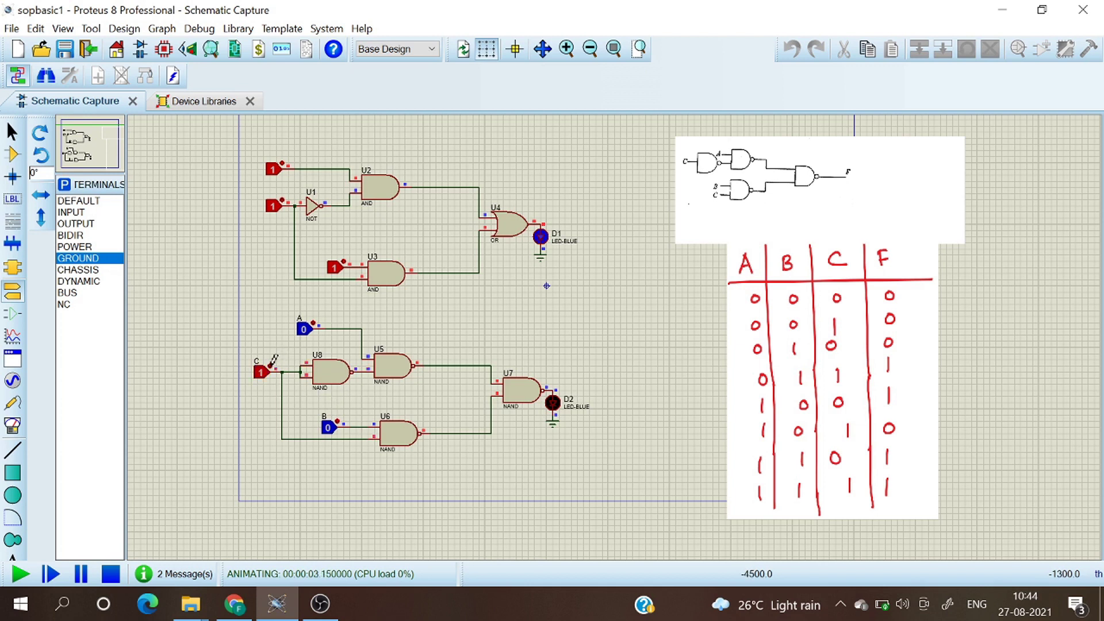
{"action": "left_click", "coordinate": [337, 420]}
{"action": "left_click", "coordinate": [314, 323]}
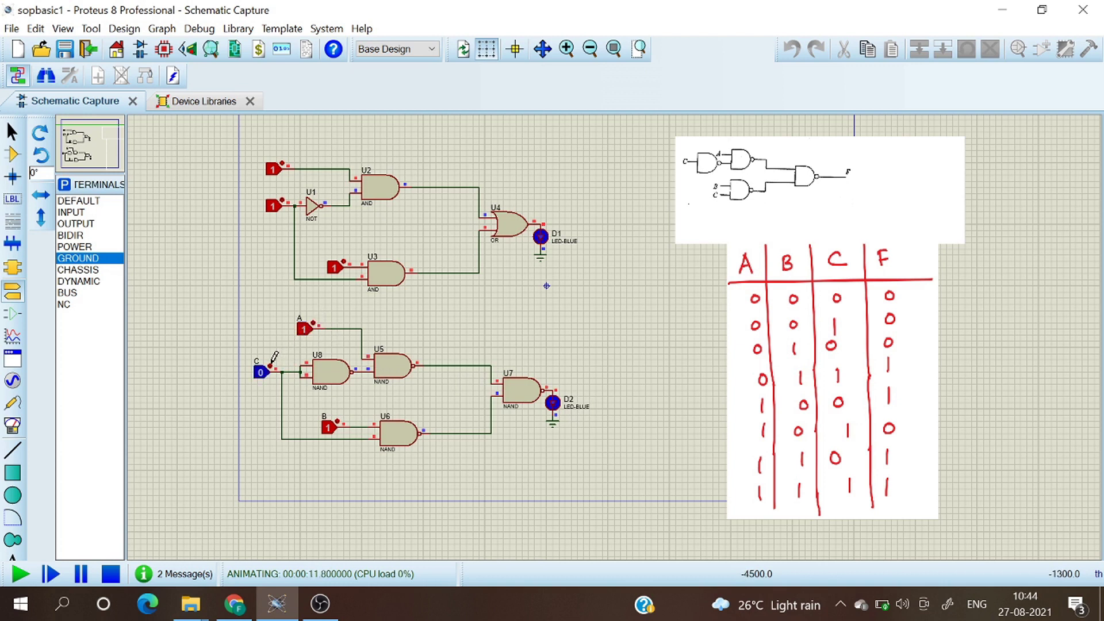
{"action": "left_click", "coordinate": [339, 423]}
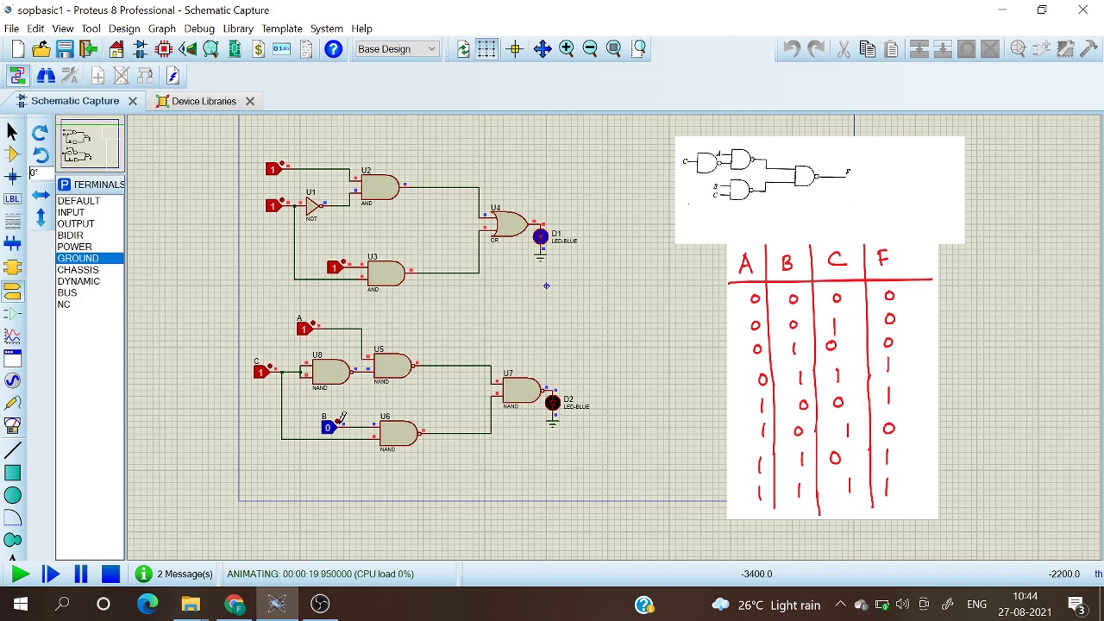
{"action": "left_click", "coordinate": [340, 418]}
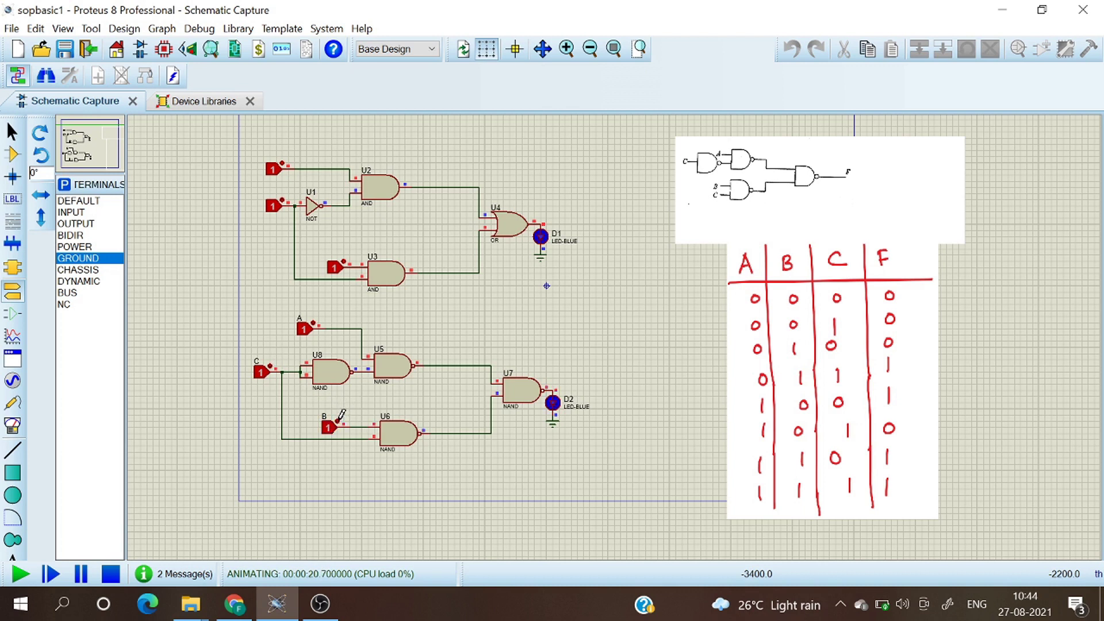
{"action": "left_click", "coordinate": [270, 366]}
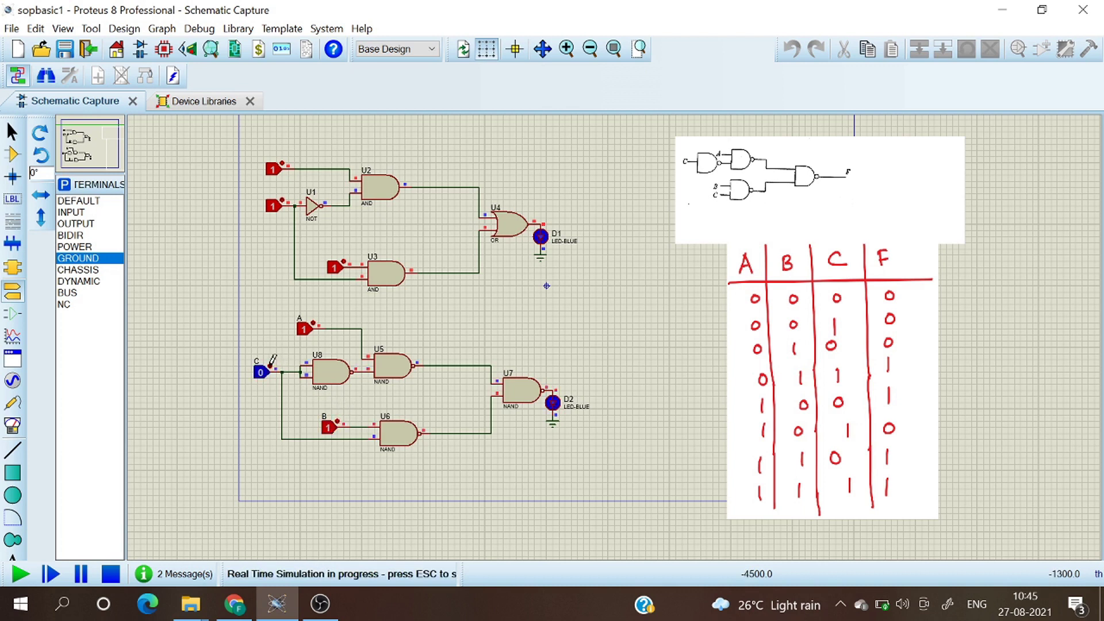